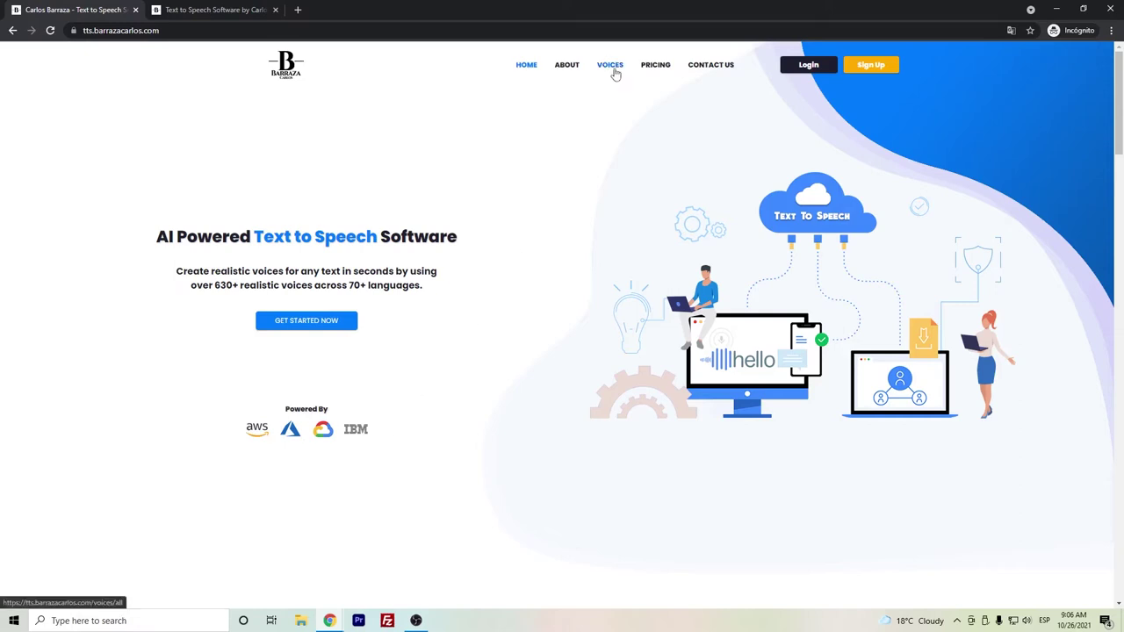
# Open the Voices page and browse the list of available languages.
pyautogui.click(614, 70)
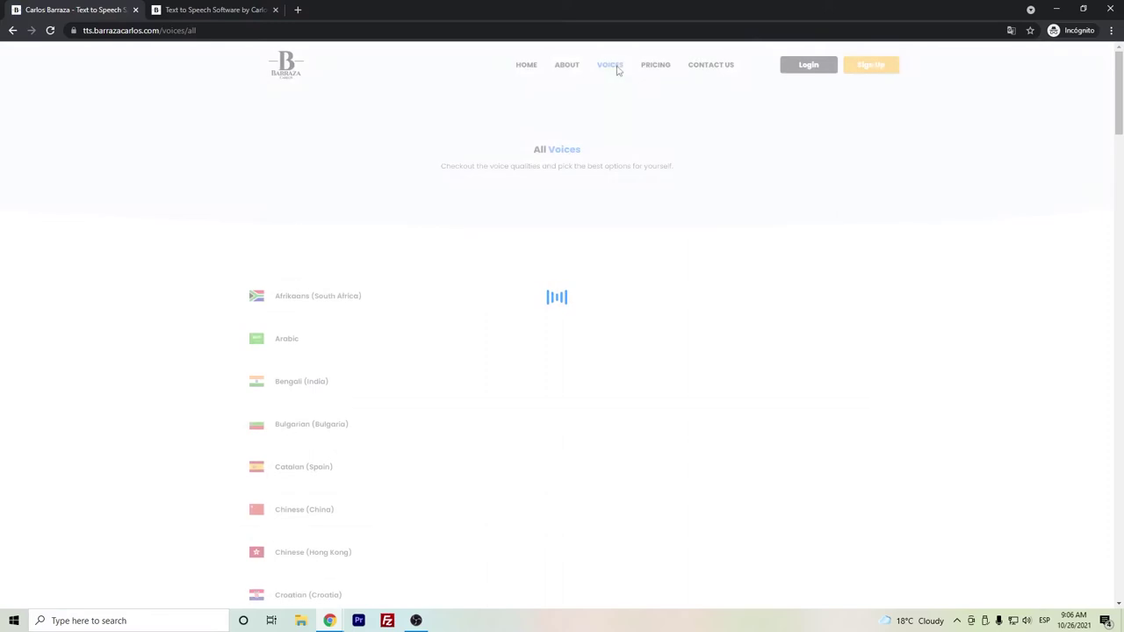
pyautogui.scroll(-1, 360, 250)
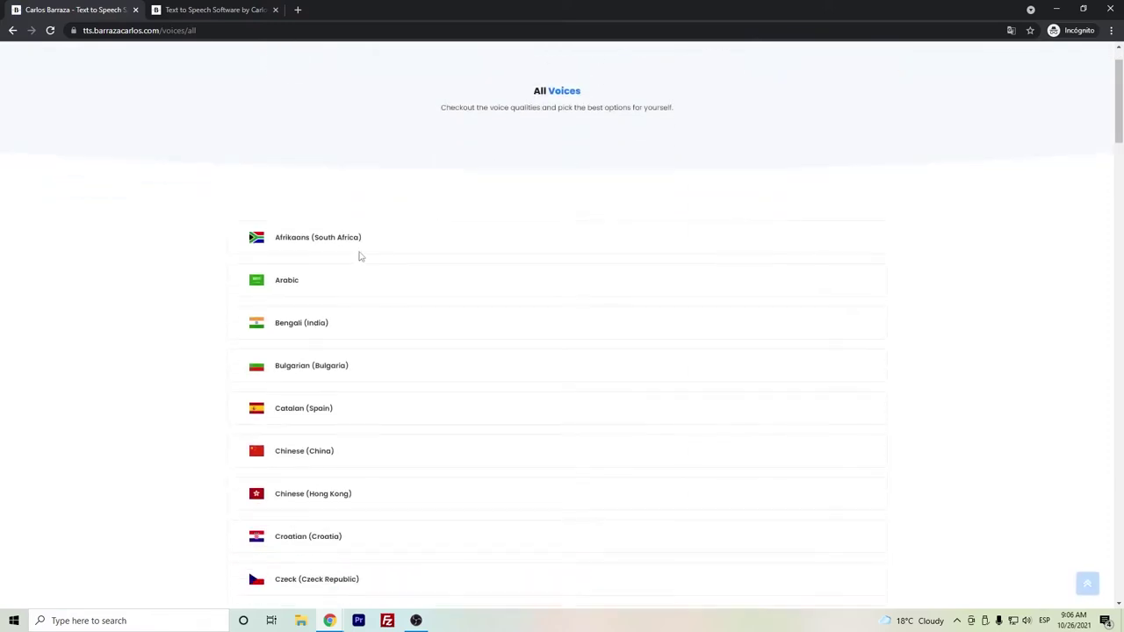
pyautogui.scroll(-3, 351, 246)
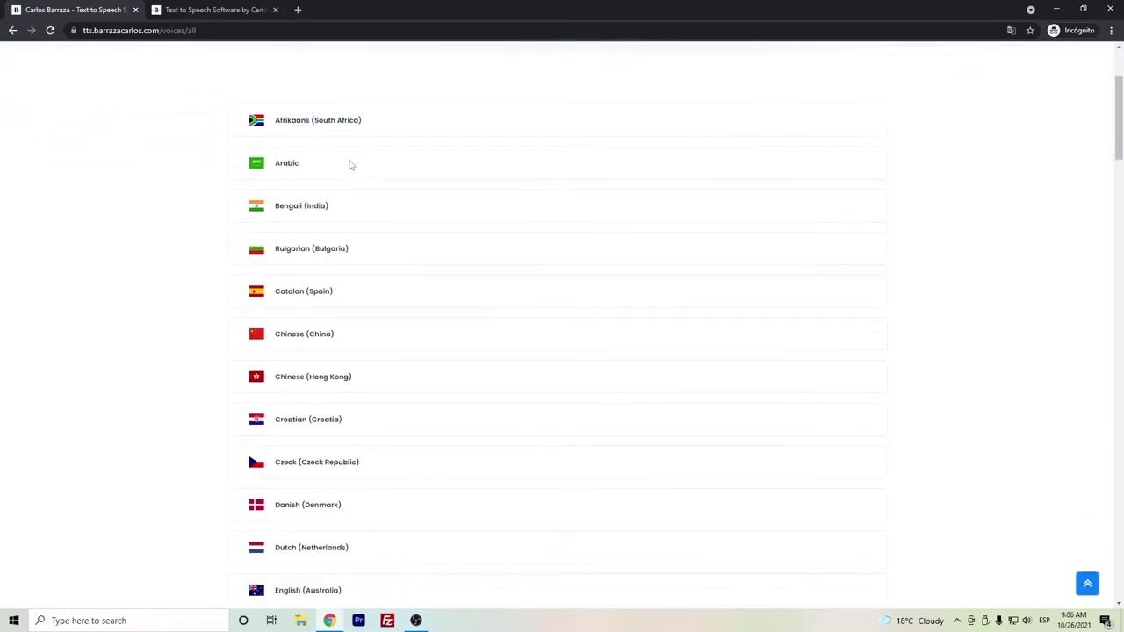
pyautogui.scroll(-3, 356, 164)
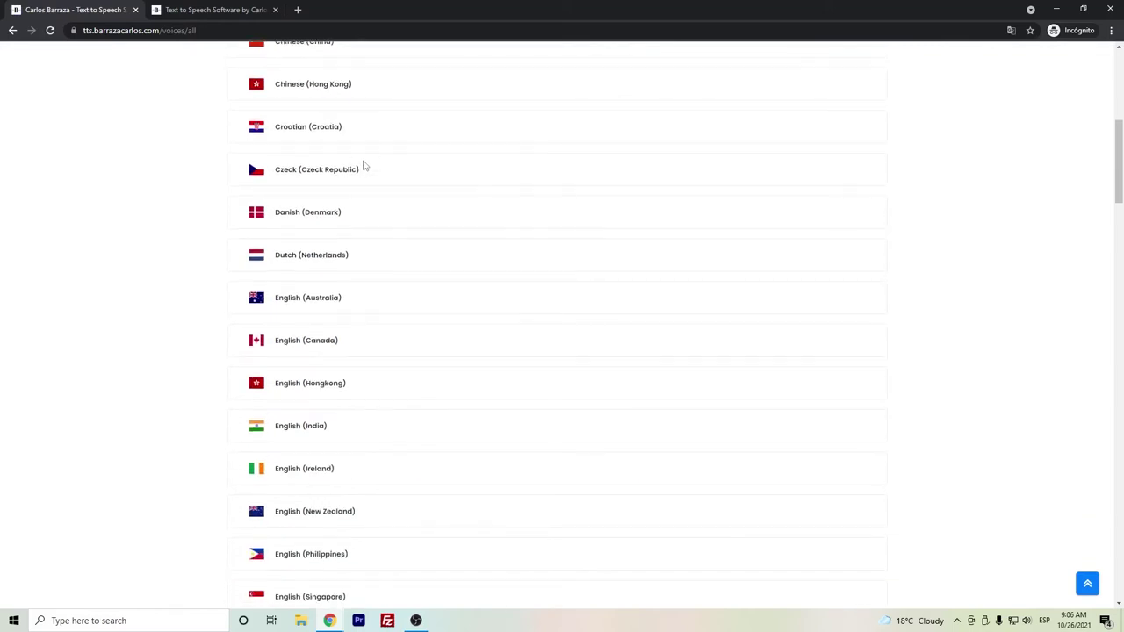
pyautogui.scroll(-4, 365, 165)
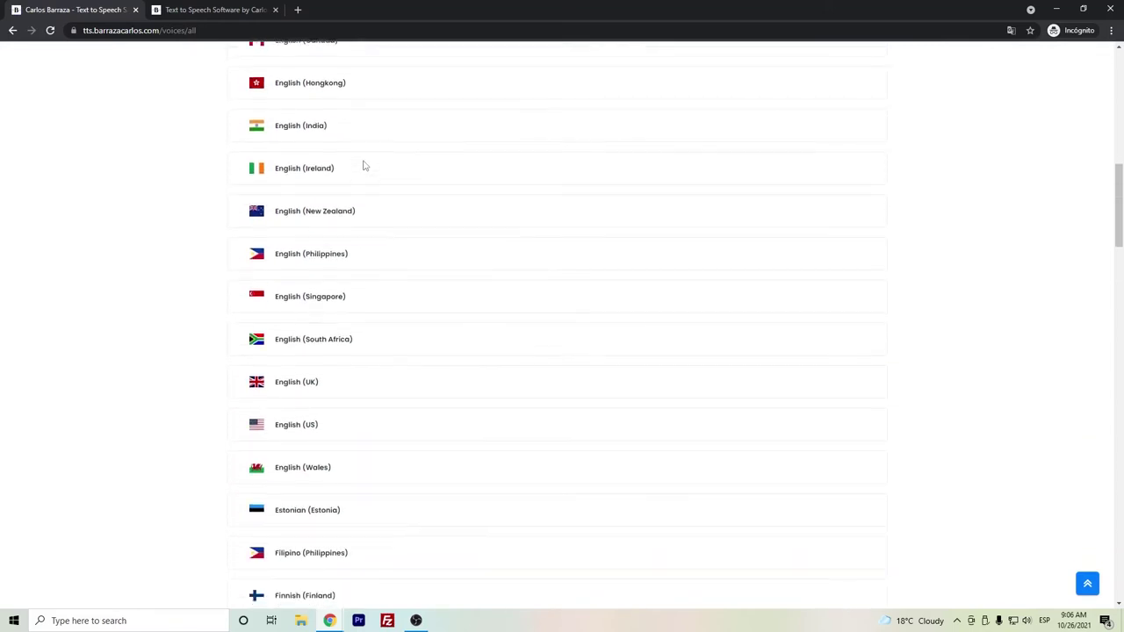
pyautogui.scroll(-2, 363, 176)
pyautogui.scroll(3, 361, 186)
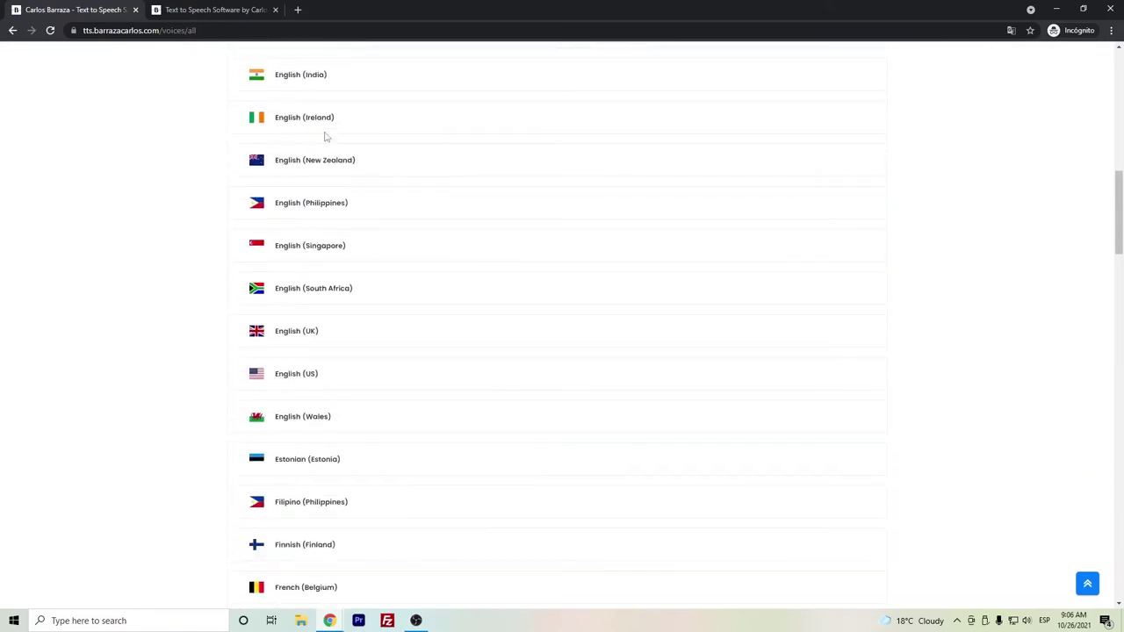
pyautogui.scroll(1, 316, 153)
pyautogui.scroll(-5, 309, 219)
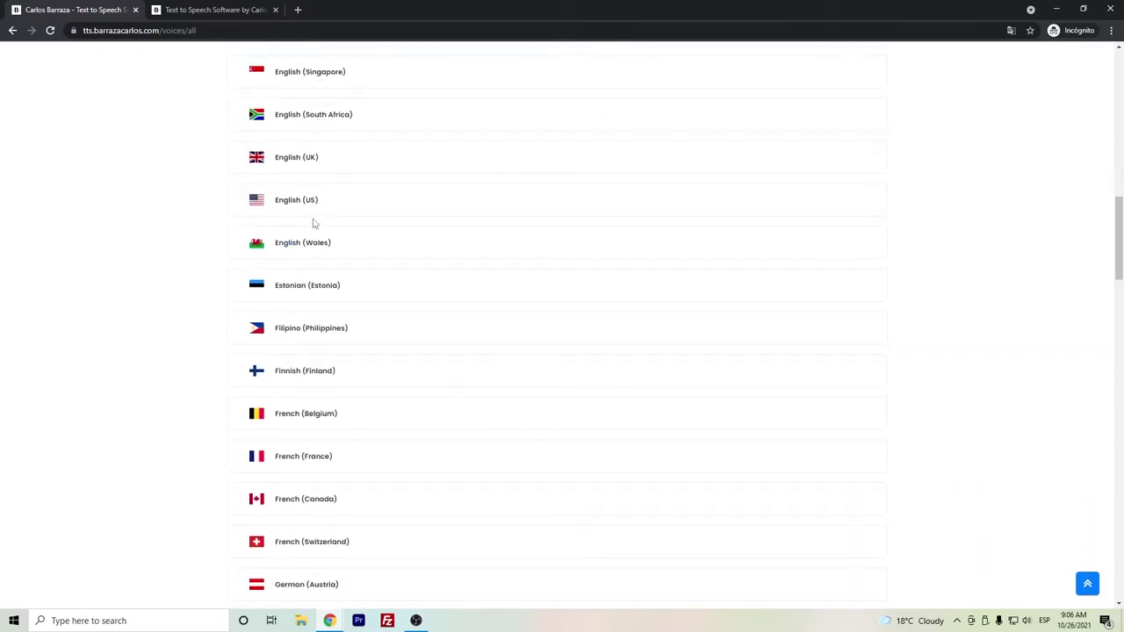
pyautogui.scroll(-3, 310, 291)
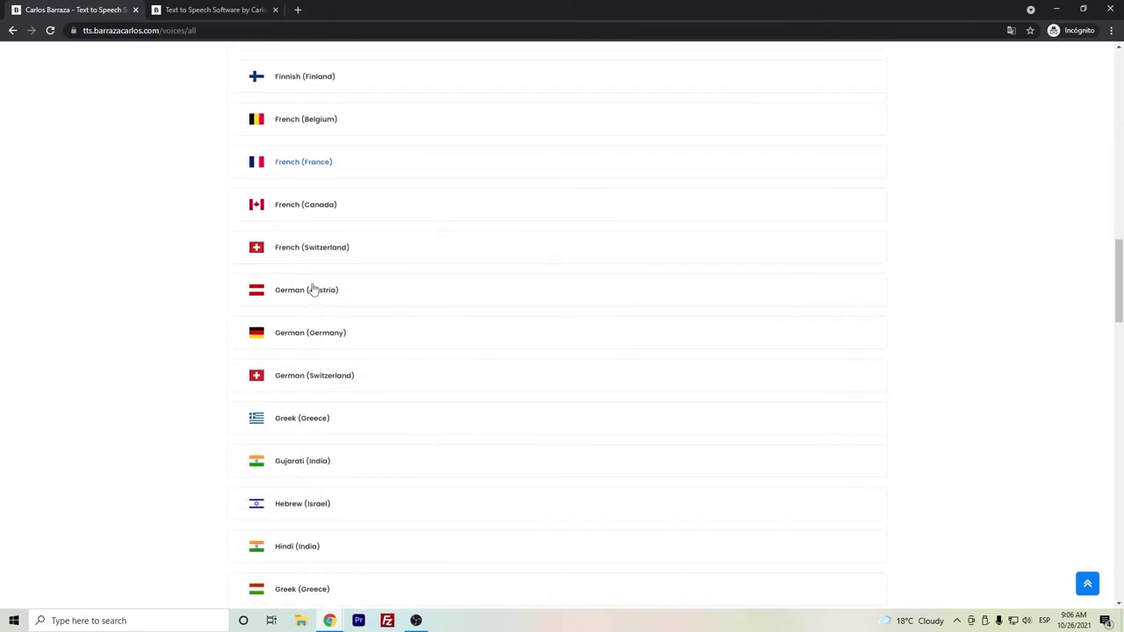
pyautogui.scroll(-1, 334, 311)
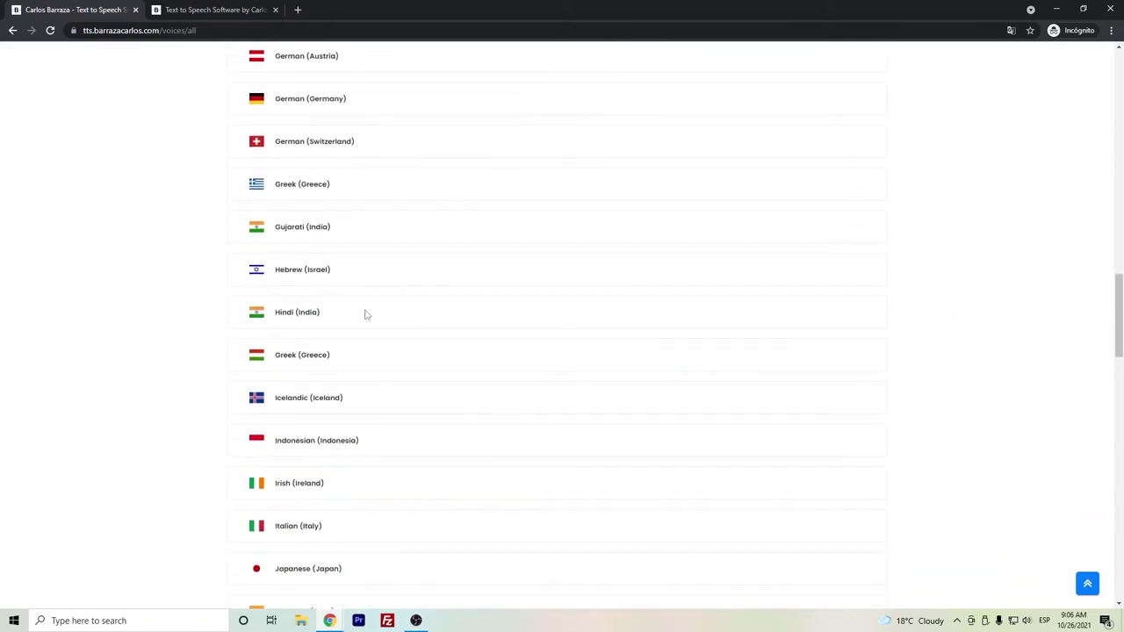
# Expand the Hindi (India) voices and listen to part of the AWS voice sample Aditi.
pyautogui.click(297, 313)
pyautogui.scroll(-2, 296, 318)
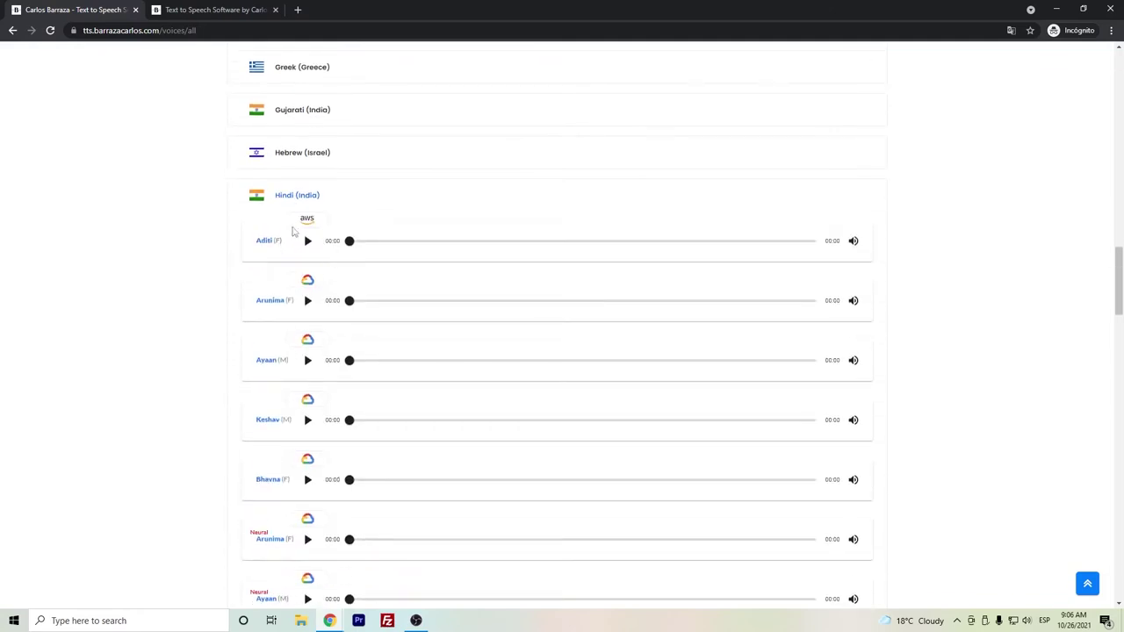
pyautogui.scroll(-1, 259, 489)
pyautogui.scroll(-1, 259, 489)
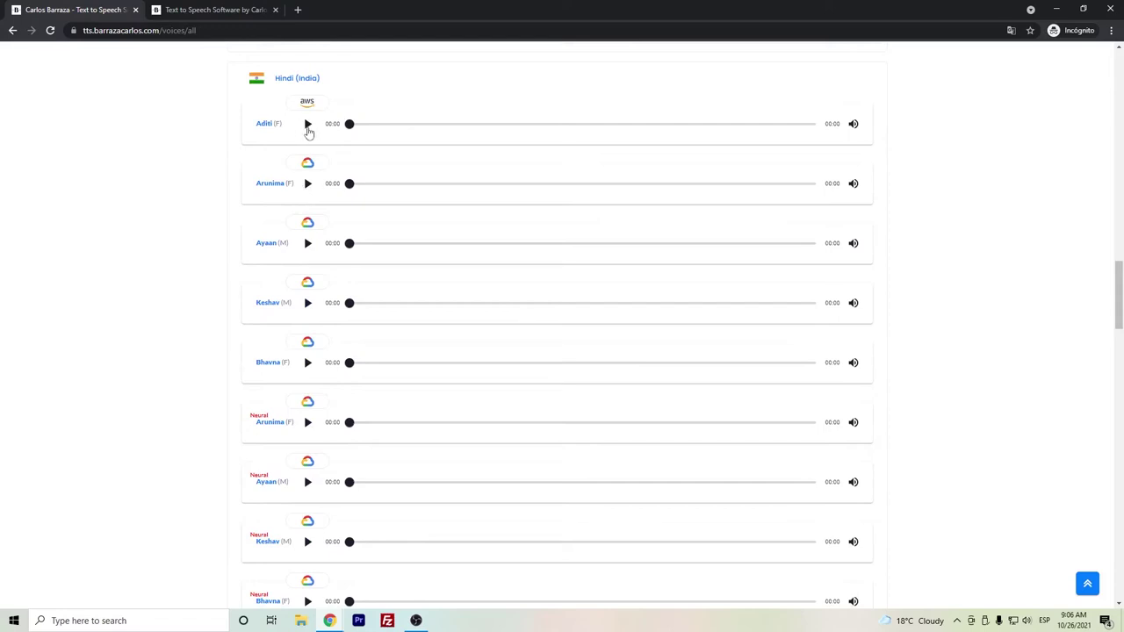
pyautogui.click(308, 125)
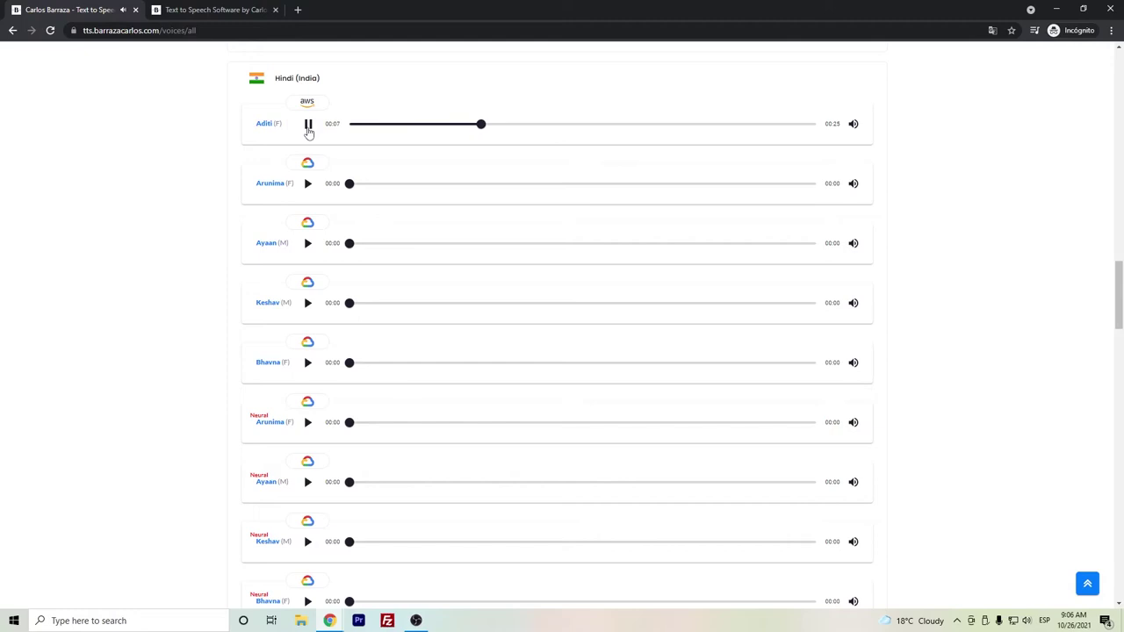
pyautogui.click(308, 127)
# Listen to part of the Google neural male voice sample Ayaan in the Hindi (India) list.
pyautogui.scroll(-1, 362, 246)
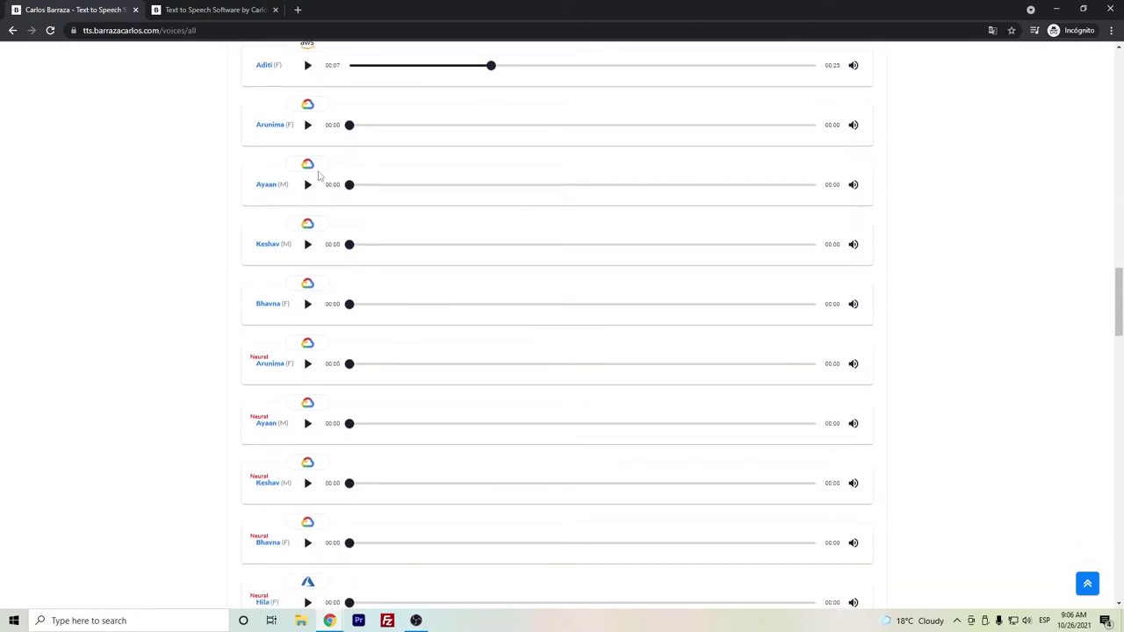
pyautogui.scroll(-1, 366, 287)
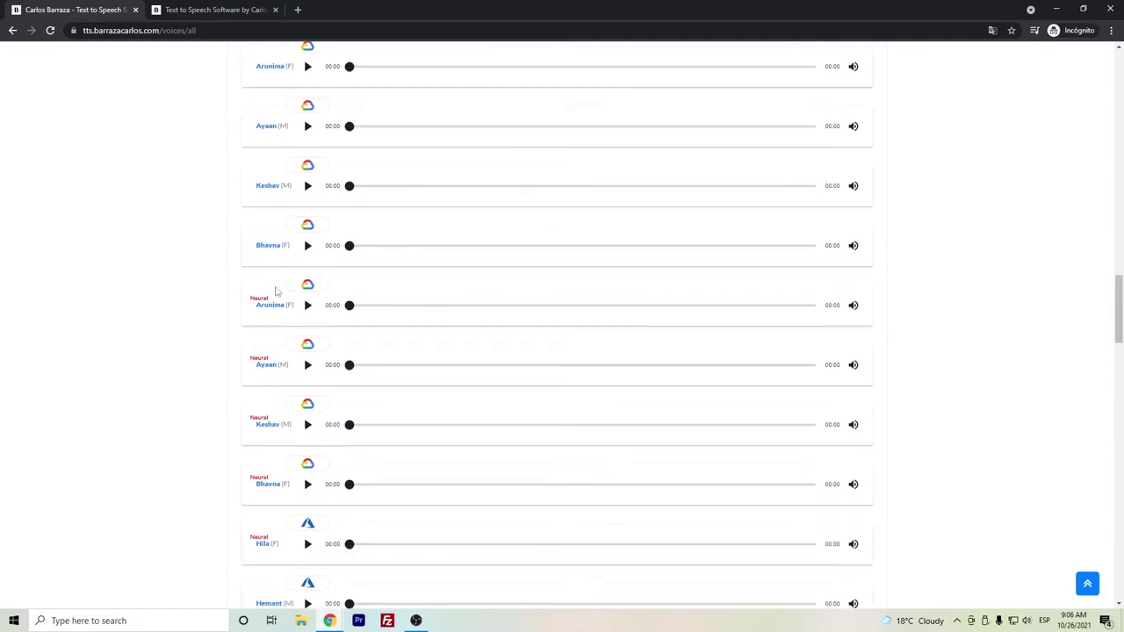
pyautogui.scroll(-1, 284, 281)
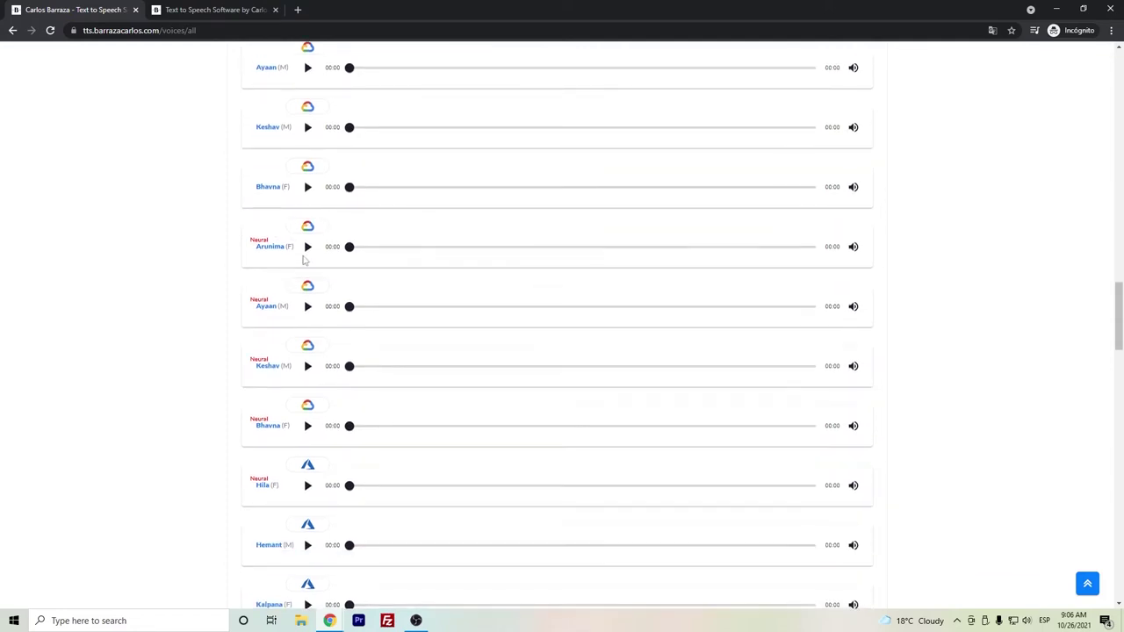
pyautogui.scroll(-1, 268, 269)
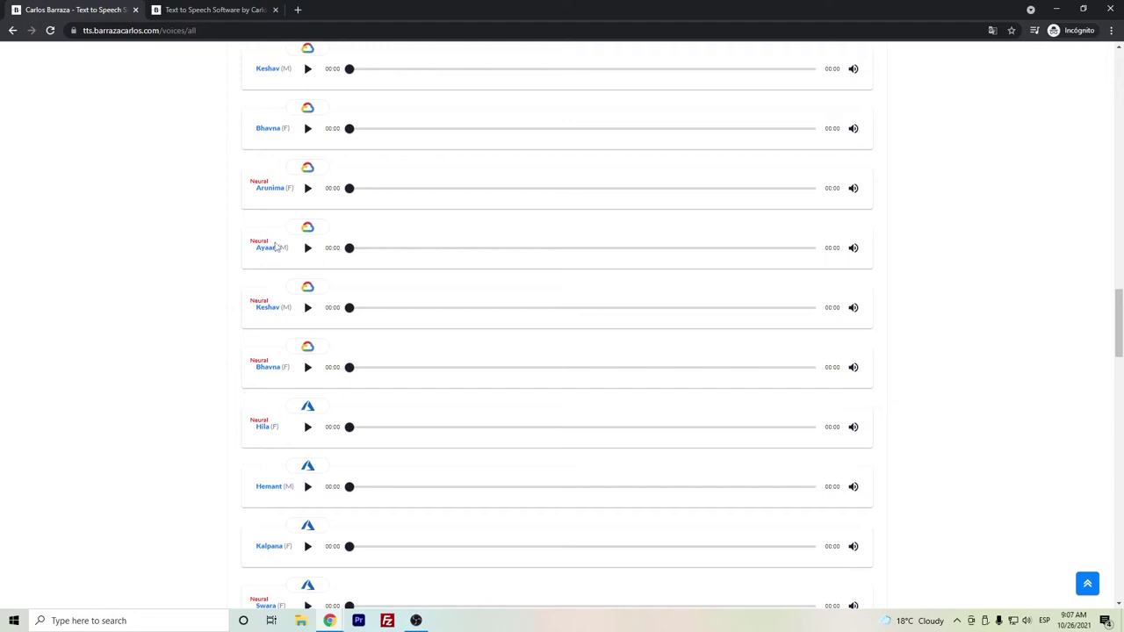
pyautogui.scroll(-1, 272, 253)
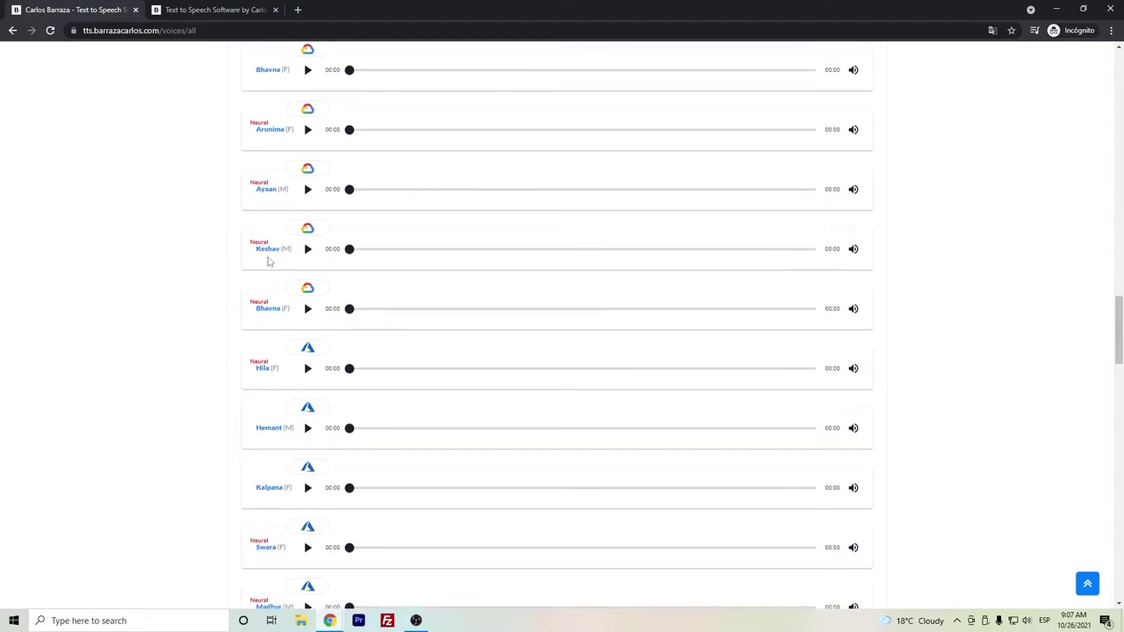
pyautogui.click(308, 190)
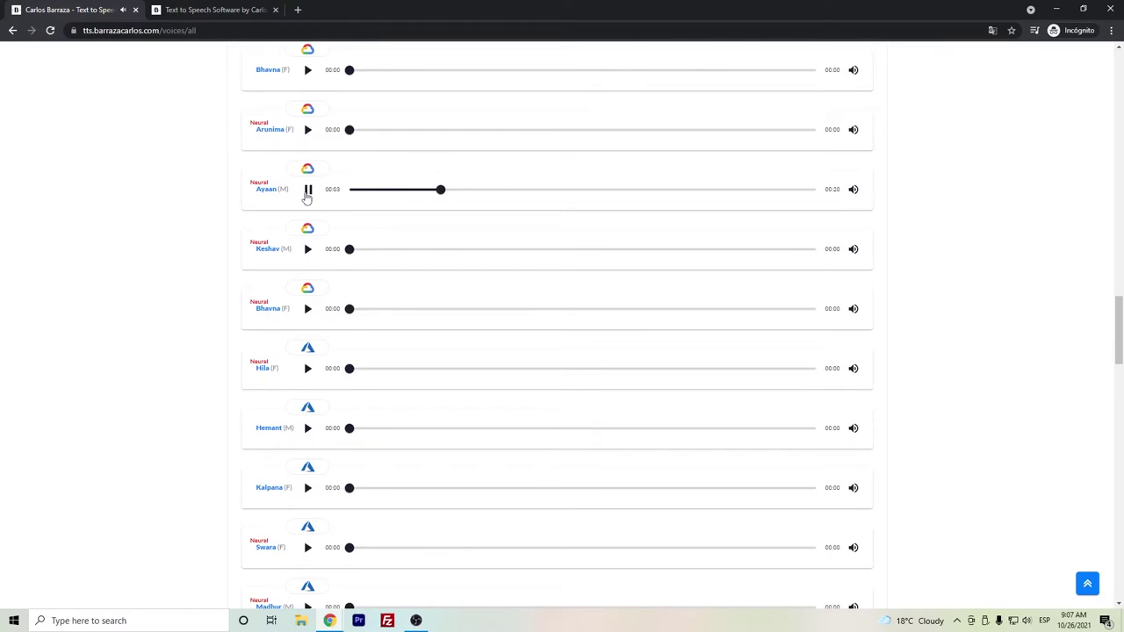
pyautogui.click(308, 190)
# Listen to parts of the Azure neural voice samples Hila and Madhur in the Hindi (India) list.
pyautogui.scroll(-1, 307, 195)
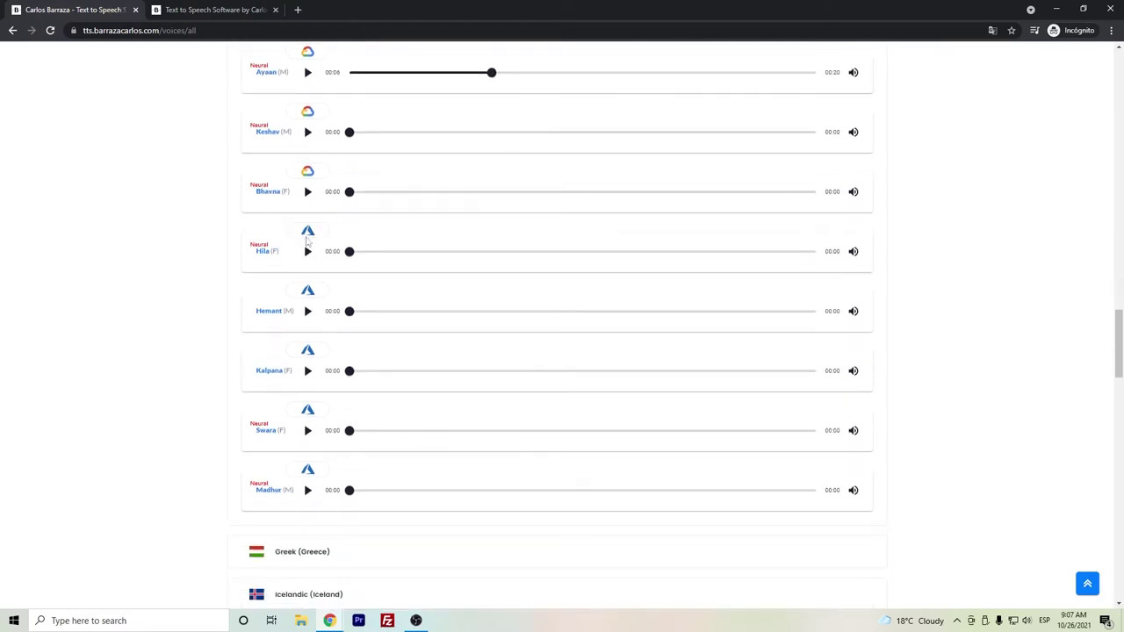
pyautogui.click(308, 252)
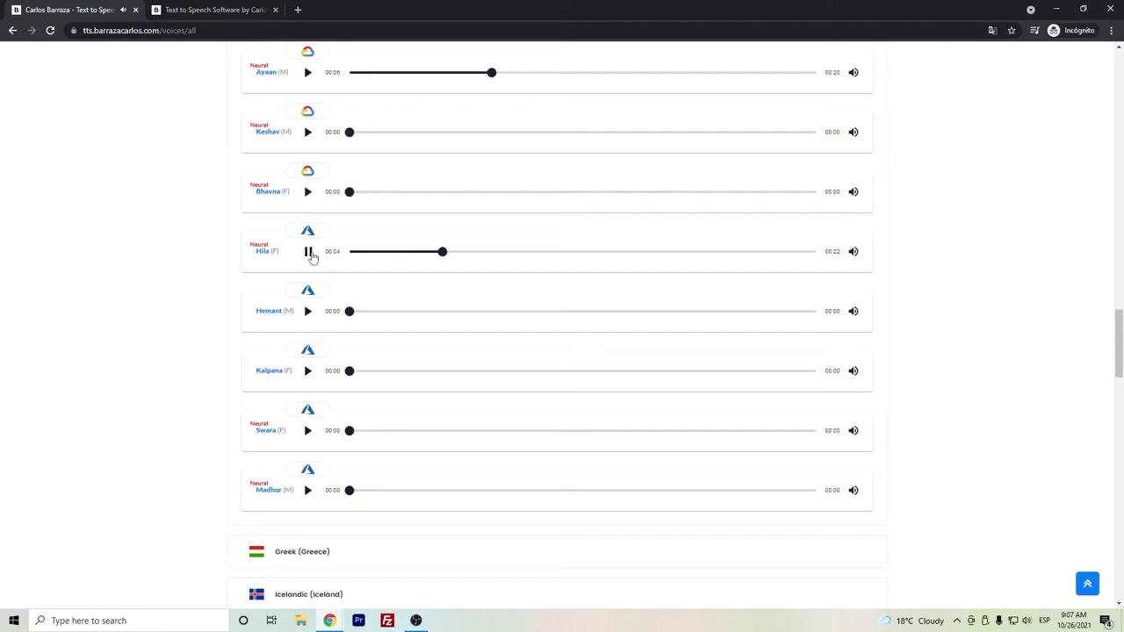
pyautogui.click(309, 254)
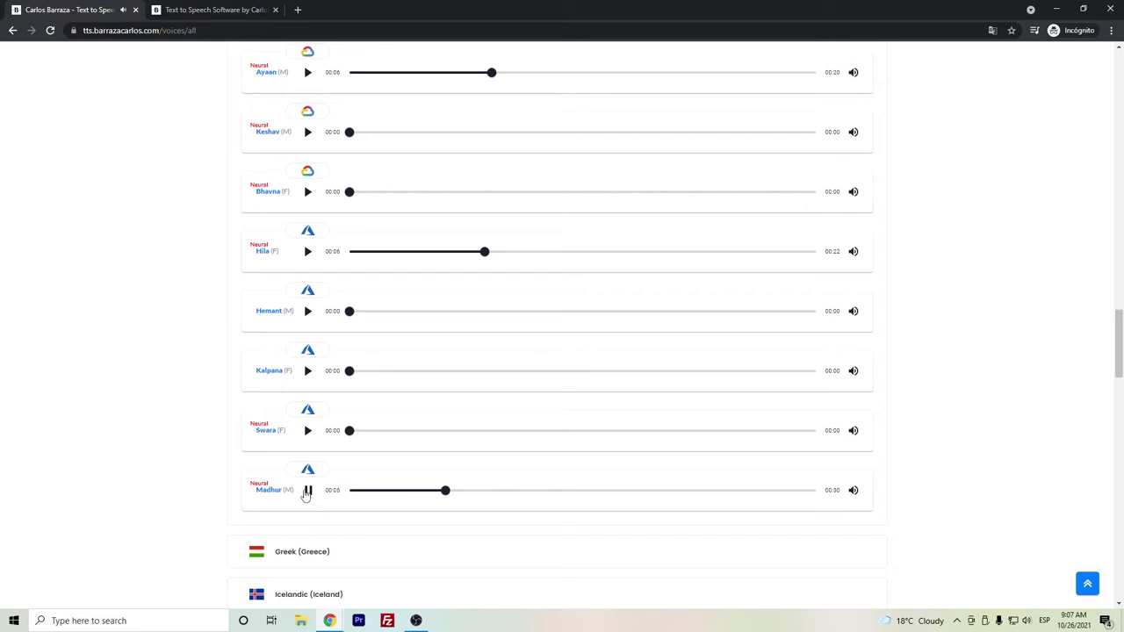
pyautogui.click(307, 490)
# View the Sign Up page, and switch to the browser window signed in to the Text-to-Speech user panel.
pyautogui.scroll(1, 349, 391)
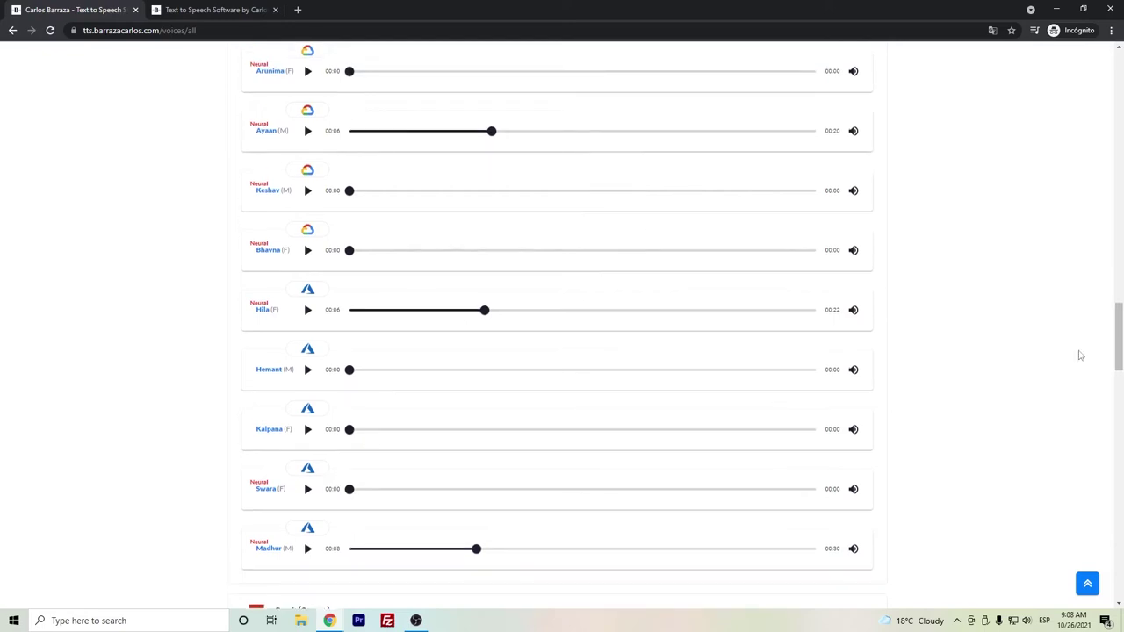
pyautogui.moveTo(1118, 357); pyautogui.dragTo(1120, 63)
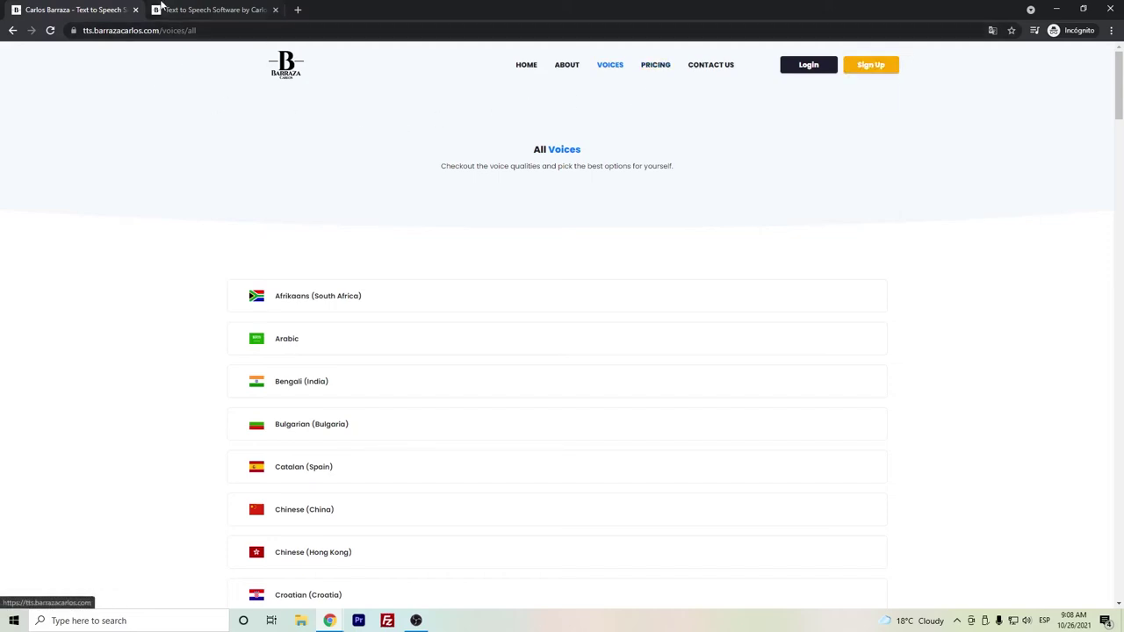
pyautogui.click(209, 9)
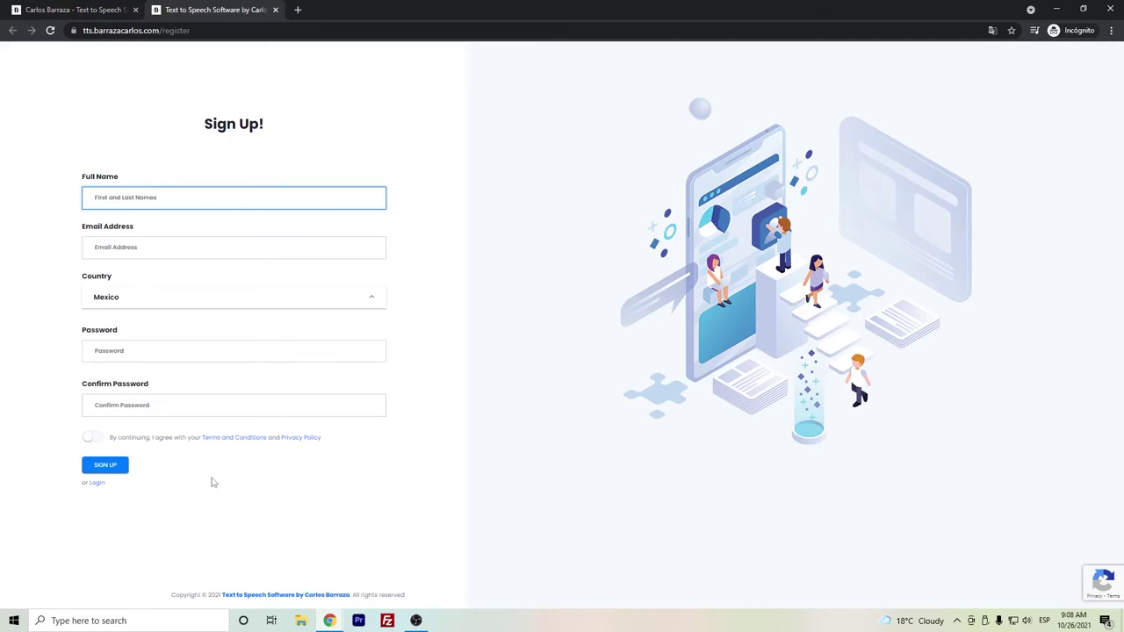
pyautogui.moveTo(329, 619)
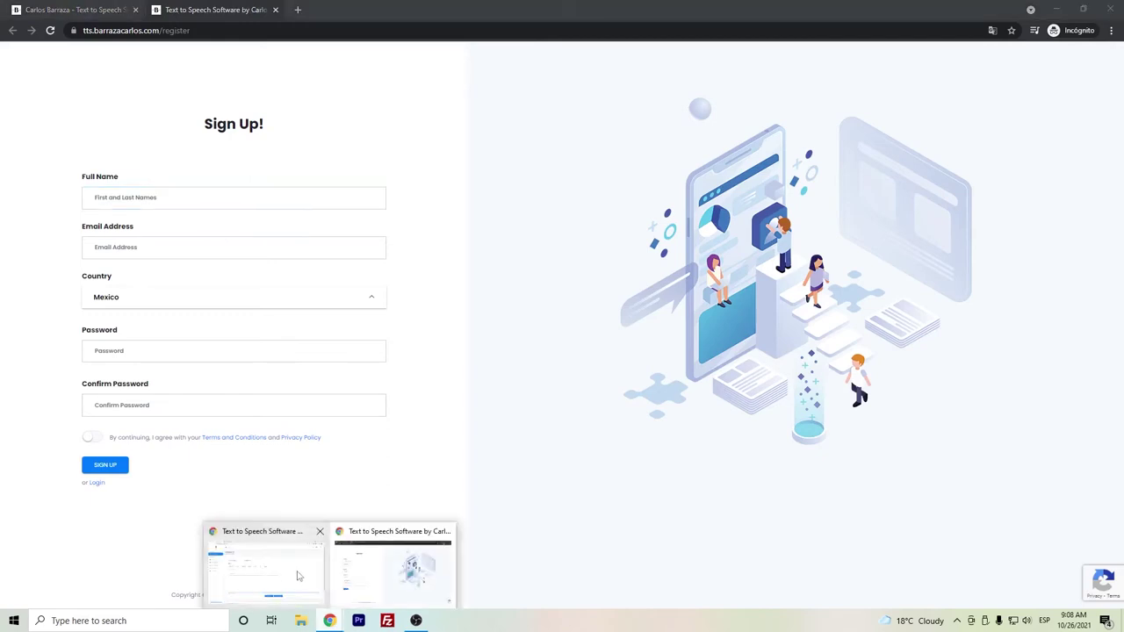
pyautogui.click(297, 576)
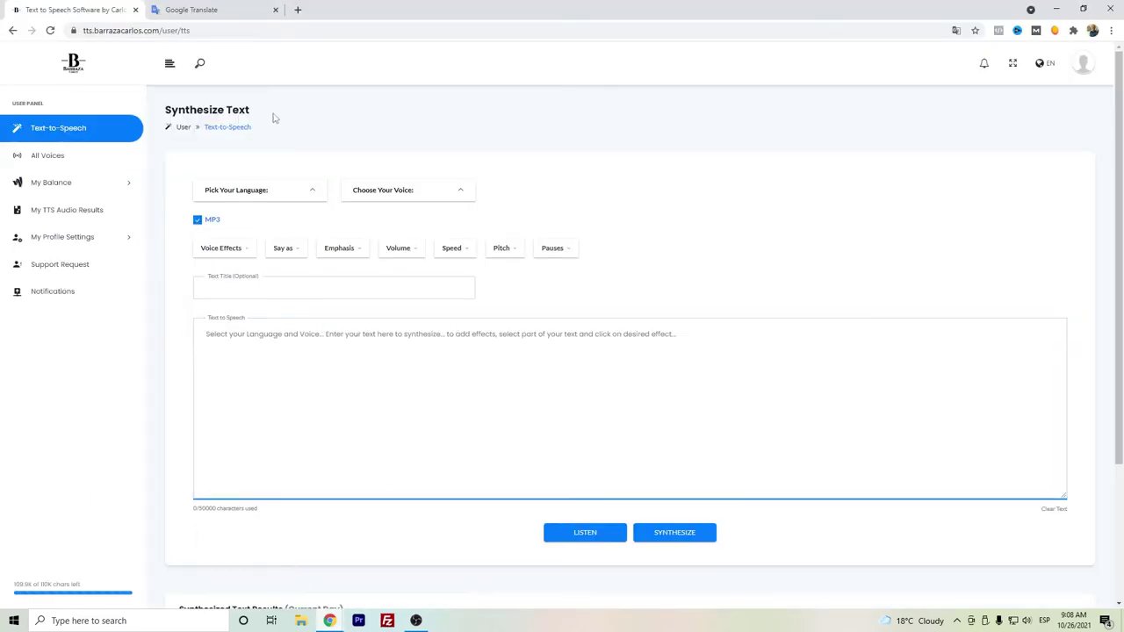
# Open the prepaid subscription plans and view the checkout for the 100,000-character plan.
pyautogui.click(62, 188)
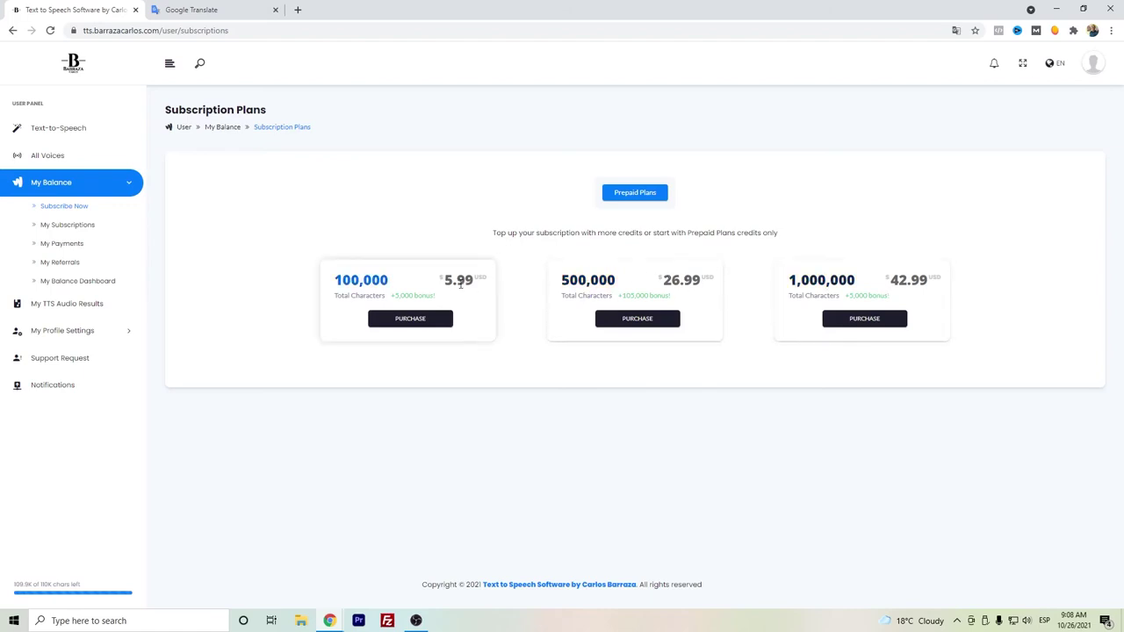
pyautogui.click(420, 321)
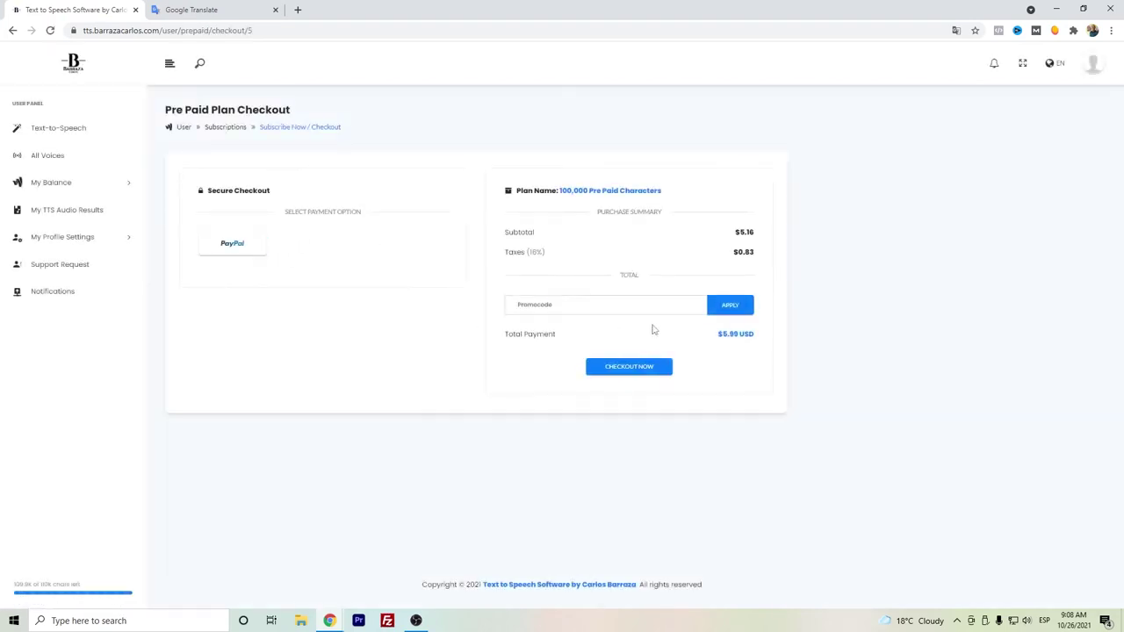
# View the balance dashboard and review the My Referrals page, including its referral URL and guidelines.
pyautogui.click(118, 185)
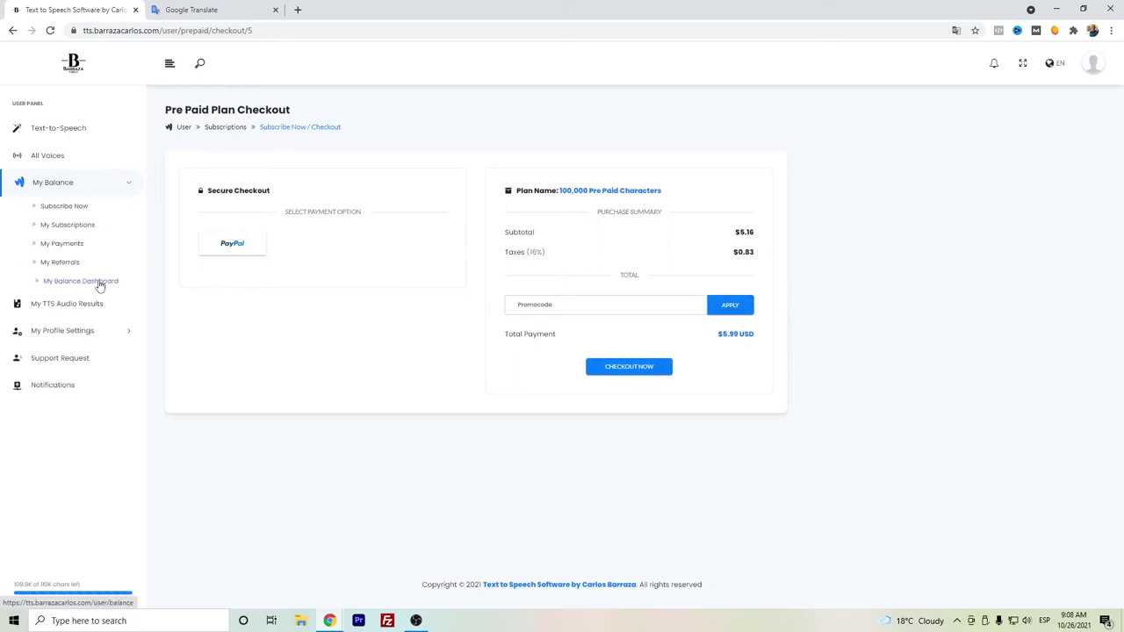
pyautogui.click(100, 281)
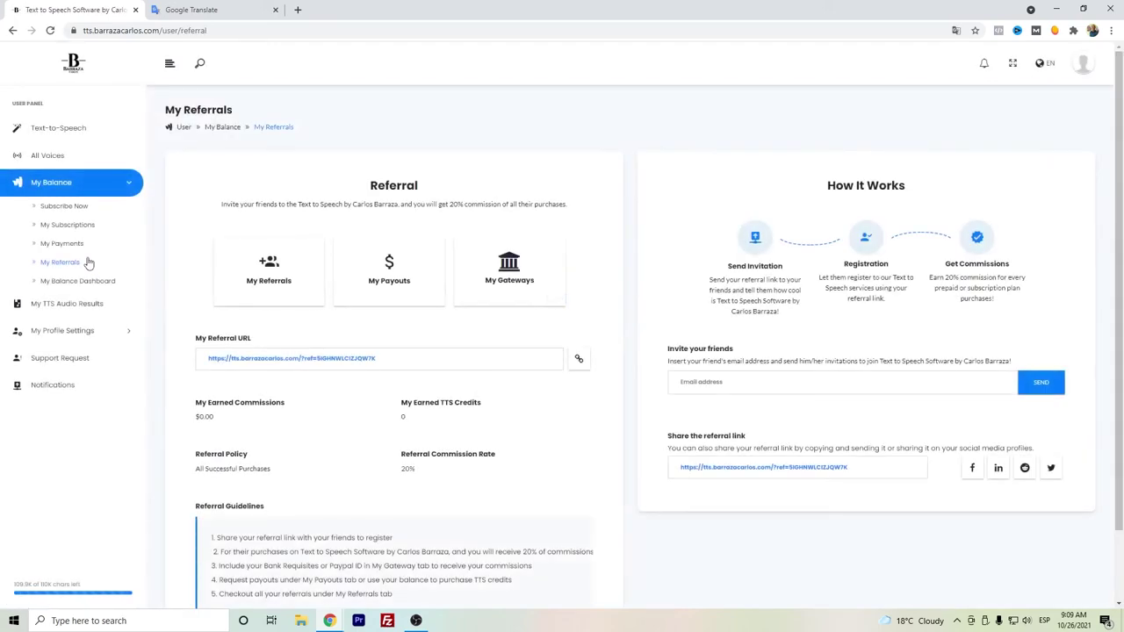
pyautogui.scroll(-1, 382, 446)
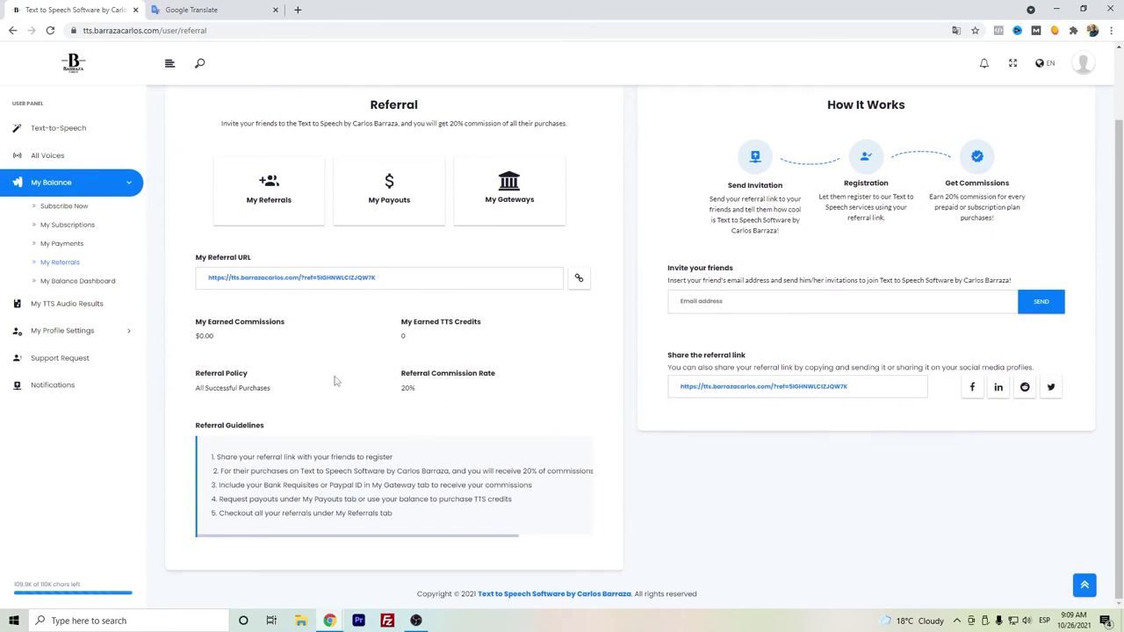
pyautogui.click(394, 276)
pyautogui.moveTo(494, 472); pyautogui.dragTo(604, 481)
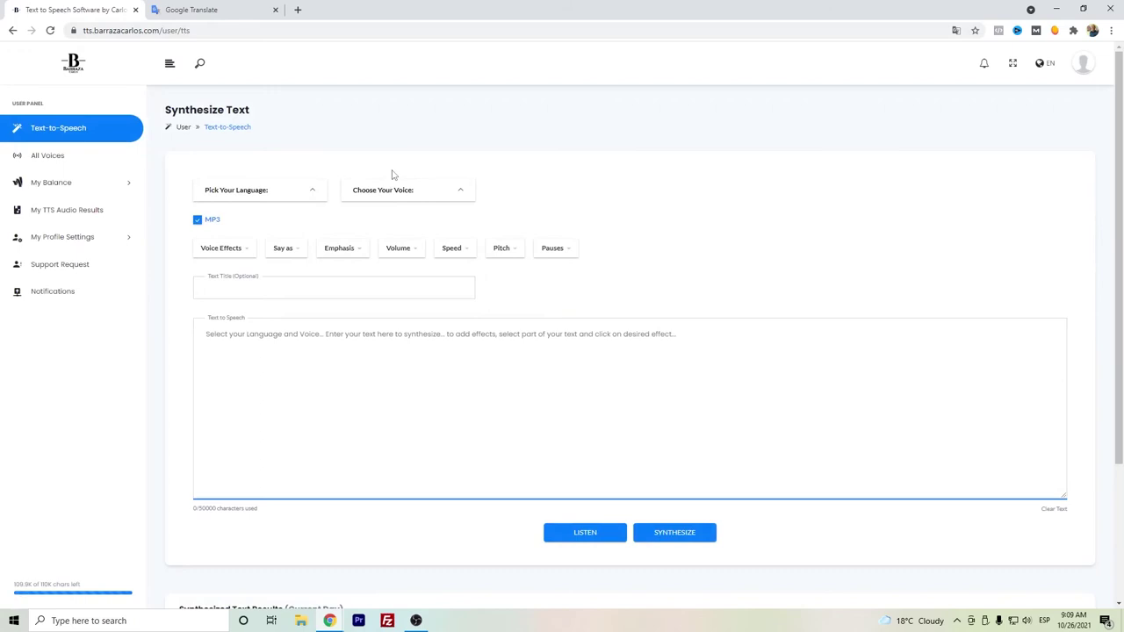
# Set the synthesis language to Hindi (India).
pyautogui.click(300, 201)
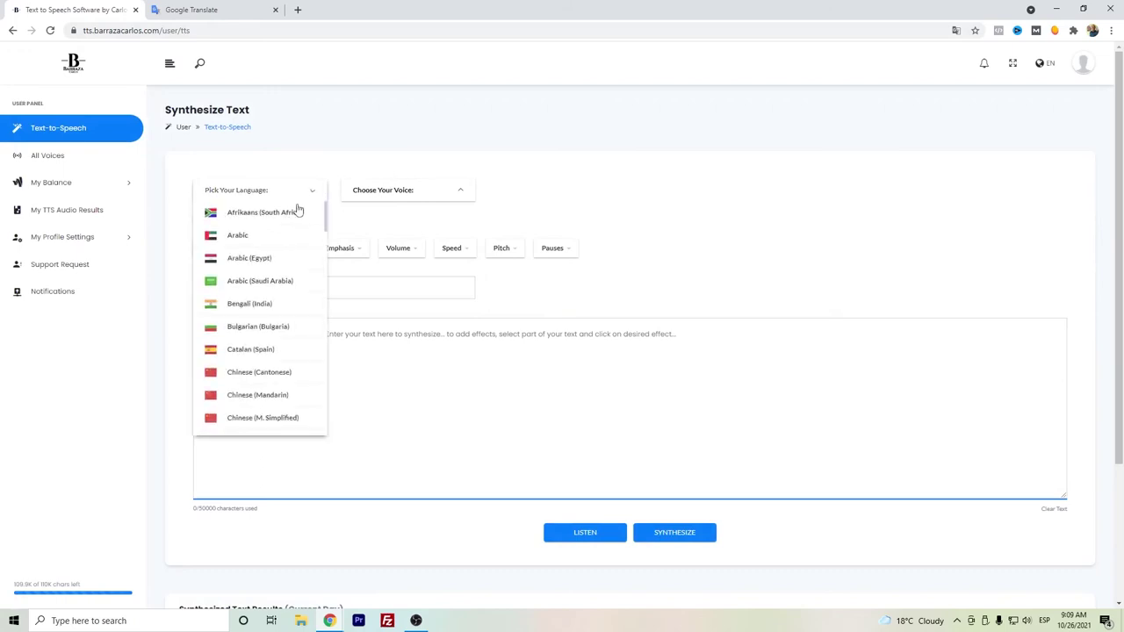
pyautogui.scroll(-3, 291, 254)
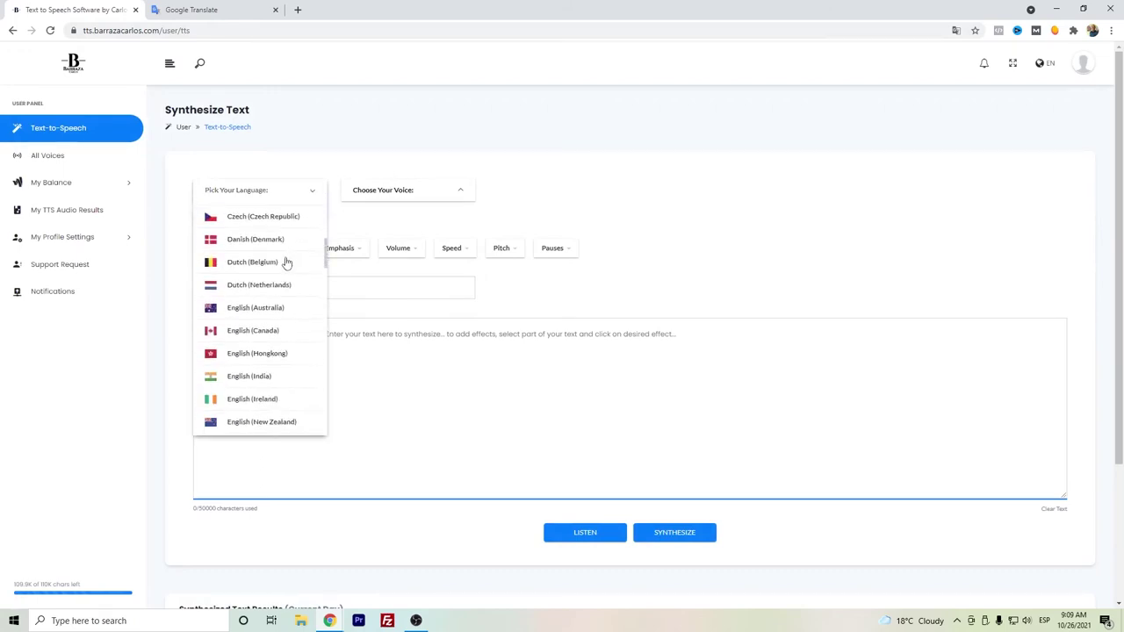
pyautogui.scroll(-1, 286, 260)
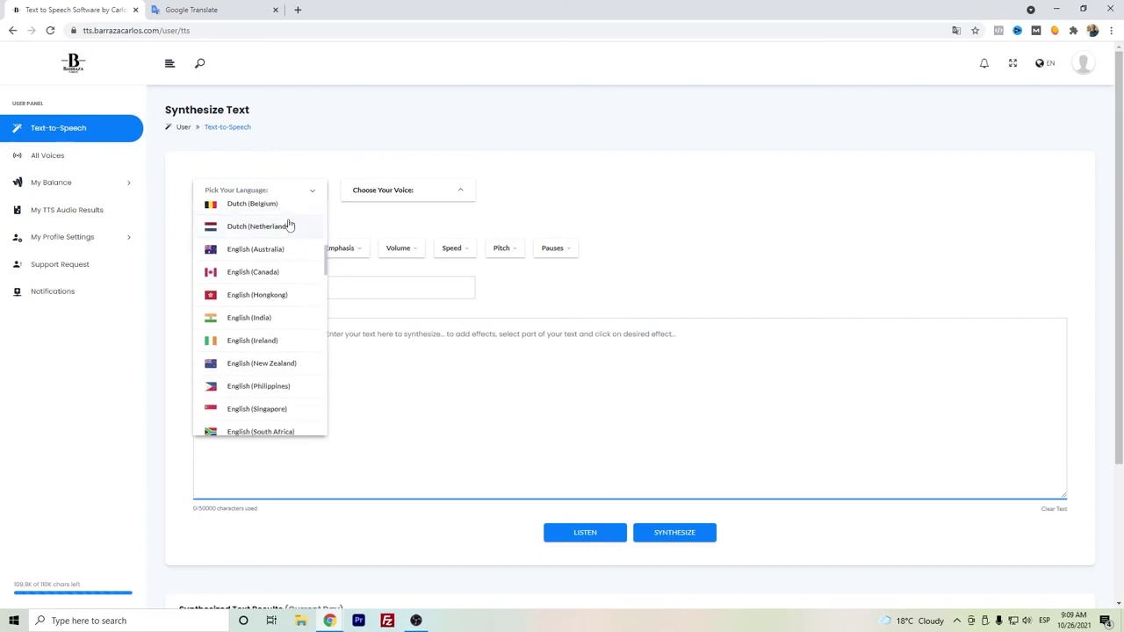
pyautogui.scroll(-10, 289, 228)
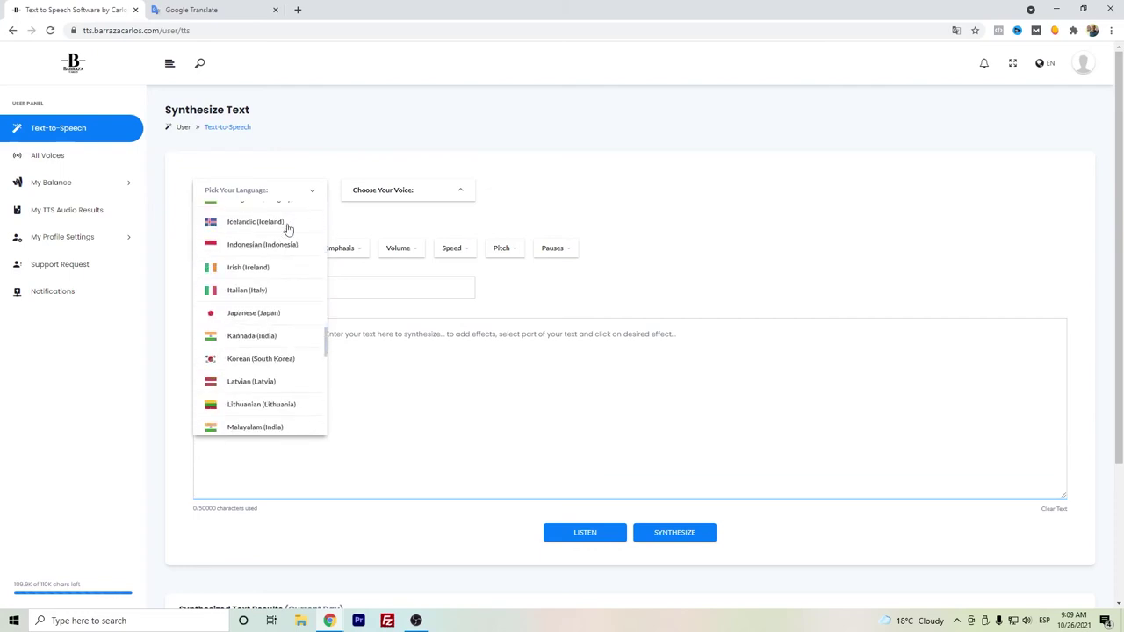
pyautogui.scroll(2, 287, 228)
pyautogui.click(274, 237)
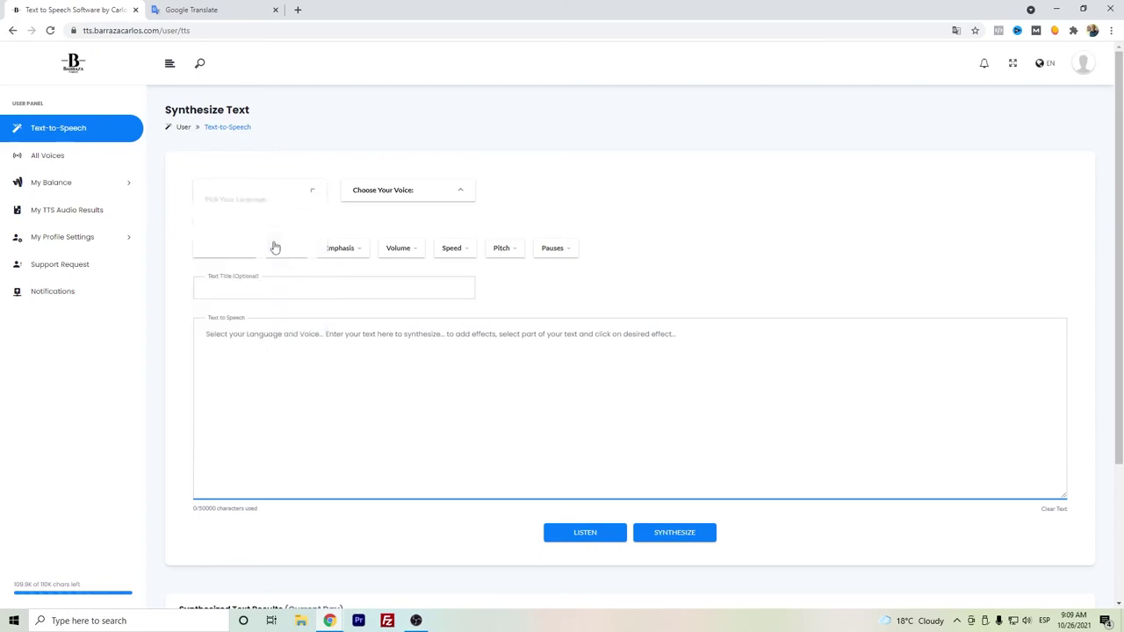
# Choose the Azure female neural voice Swara for the Hindi speech.
pyautogui.click(371, 202)
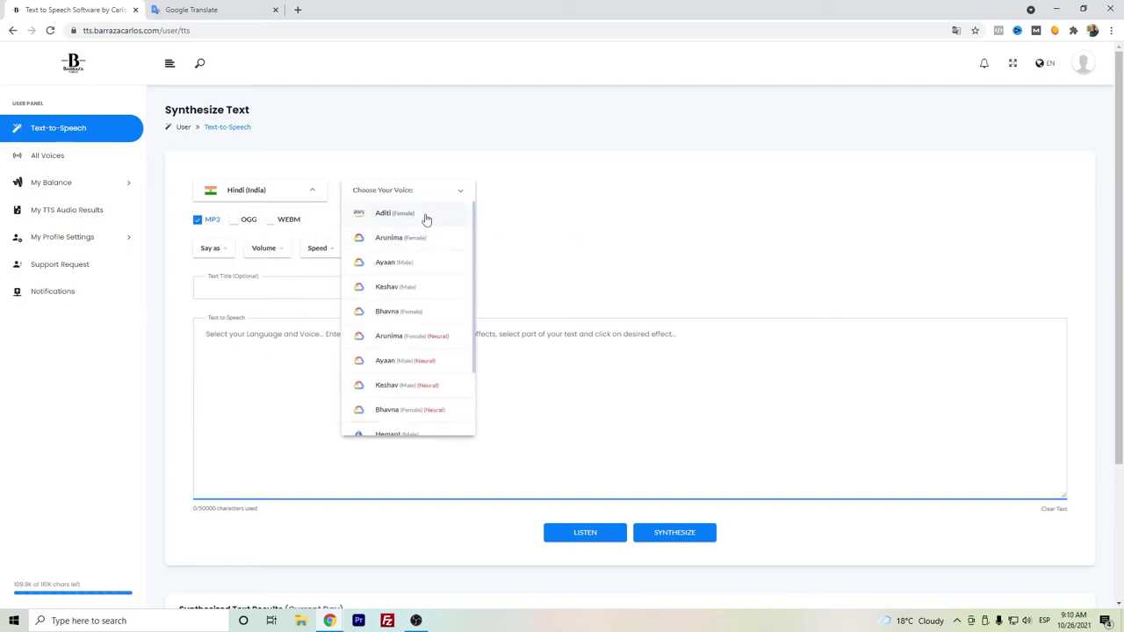
pyautogui.scroll(-3, 417, 230)
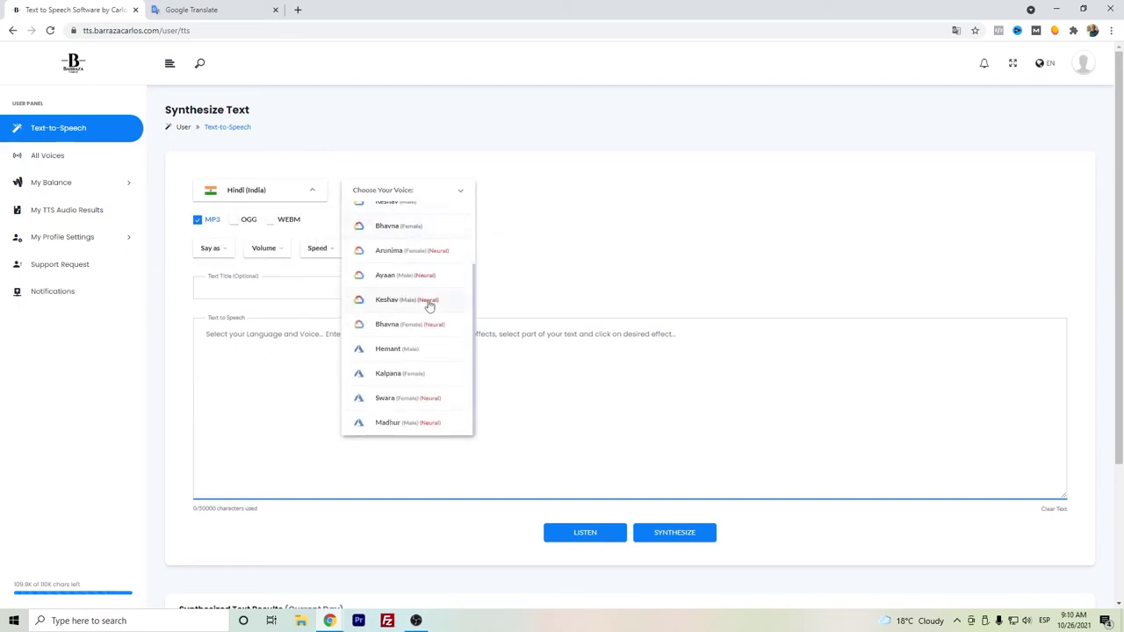
pyautogui.click(386, 400)
# Copy the Hindi translation of the Swara introduction from Google Translate and paste it as the text to synthesize.
pyautogui.hotkey('ctrl', 'Tab')
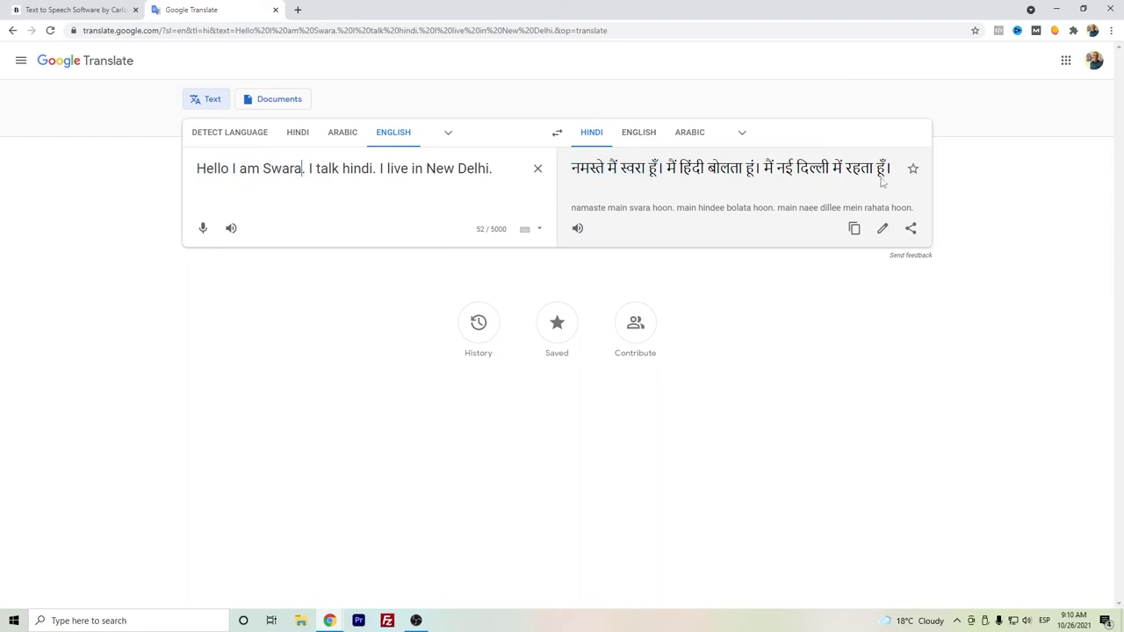
pyautogui.click(853, 228)
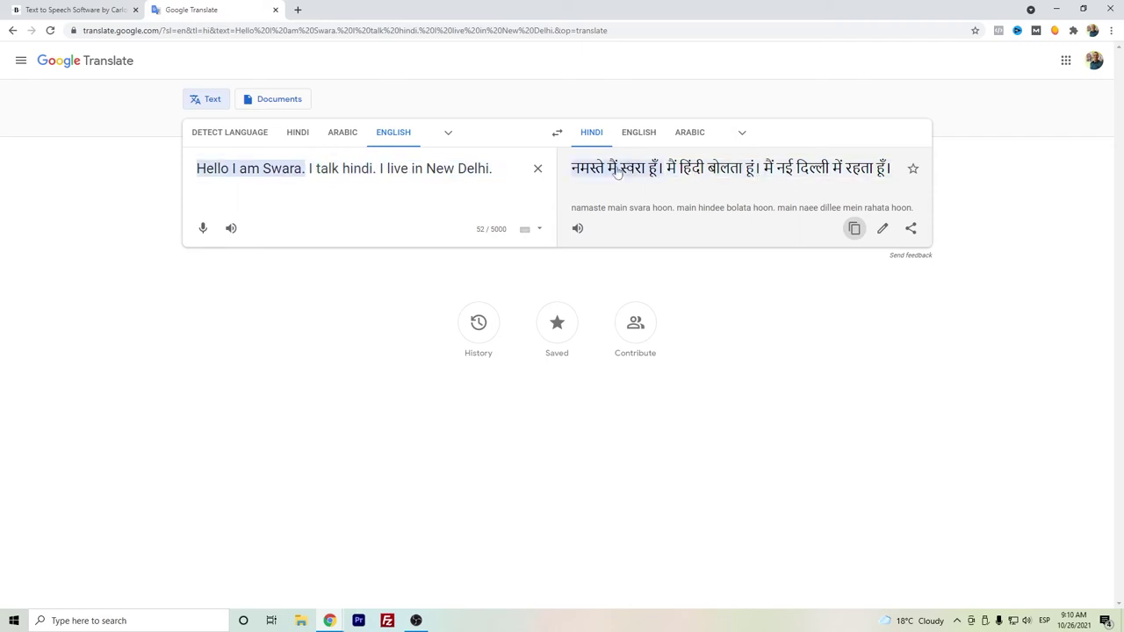
pyautogui.click(103, 8)
pyautogui.click(329, 330)
pyautogui.hotkey('ctrl', 'v')
# Look through the available speech effects: Say as, Volume, Speed, Pitch and Pauses, without applying any.
pyautogui.scroll(-1, 360, 289)
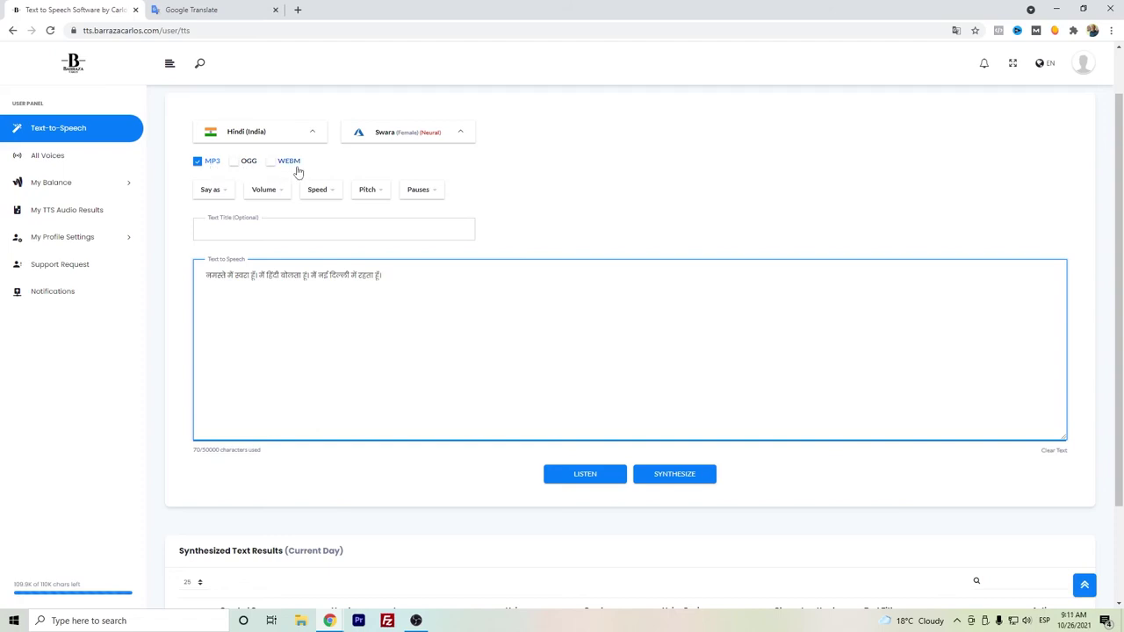
pyautogui.click(212, 191)
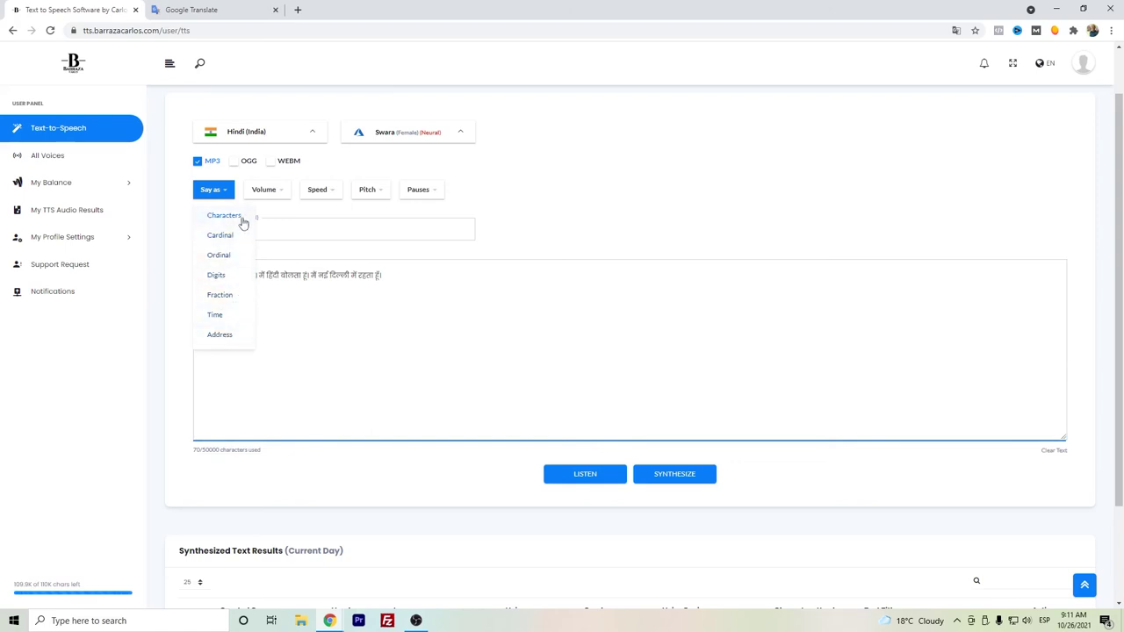
pyautogui.click(286, 198)
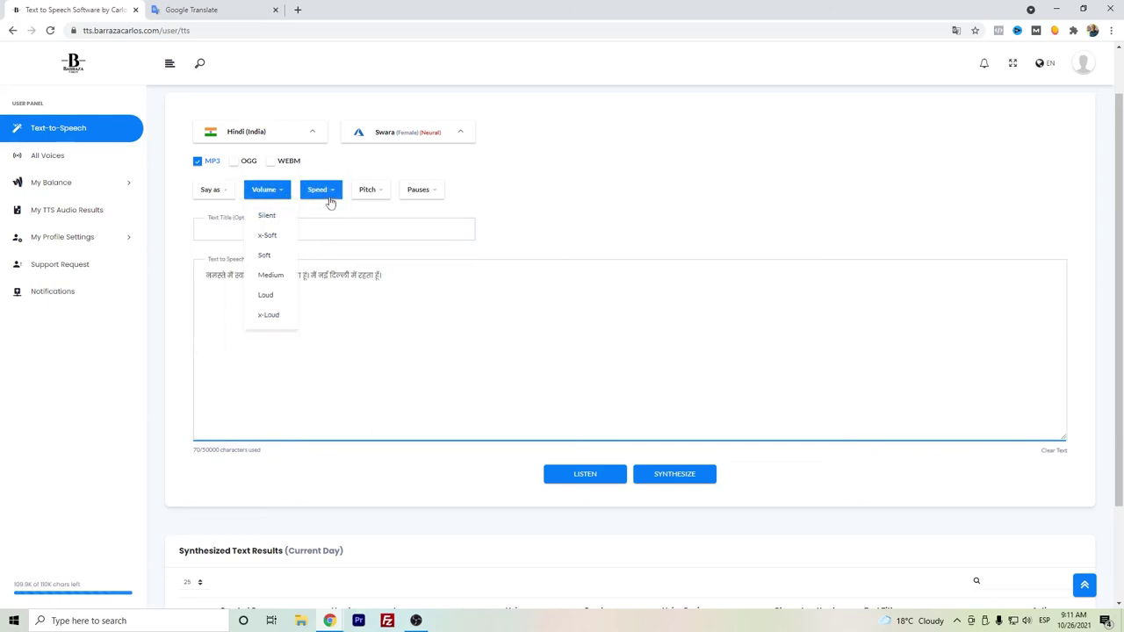
pyautogui.click(386, 195)
pyautogui.click(421, 189)
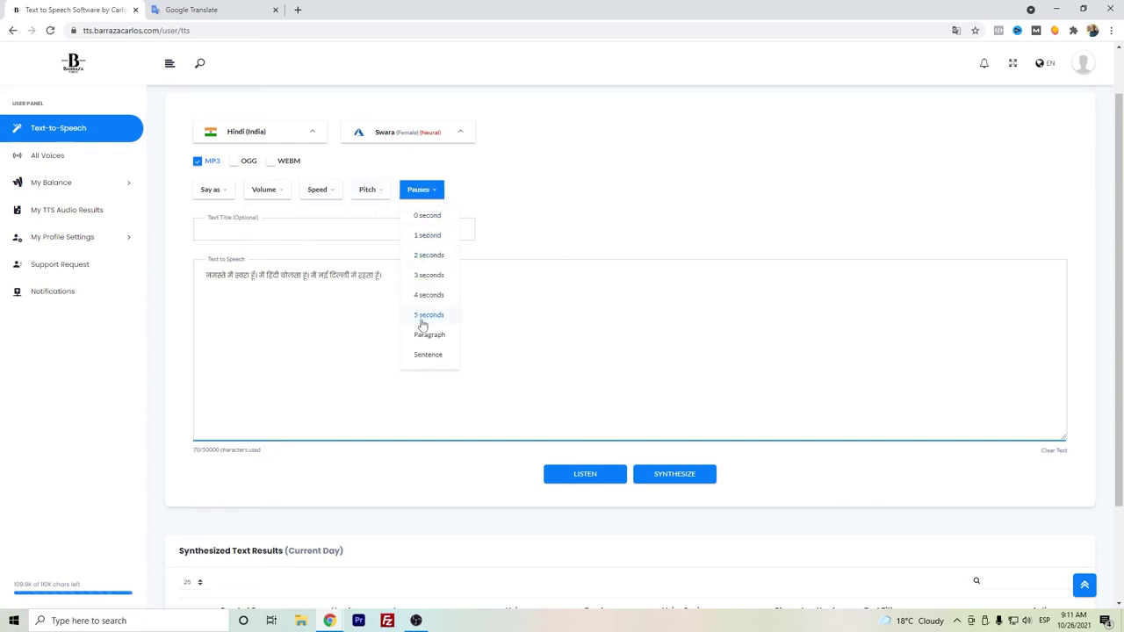
pyautogui.click(525, 199)
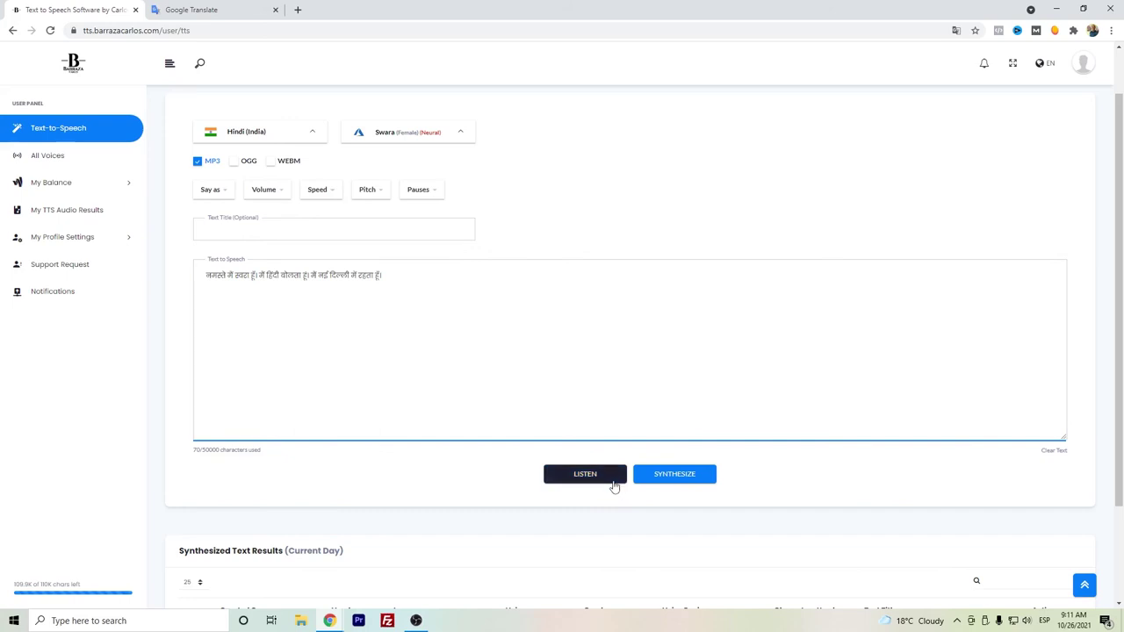
# Highlight the pasted Hindi text and the used-character count beneath it to review them.
pyautogui.click(605, 475)
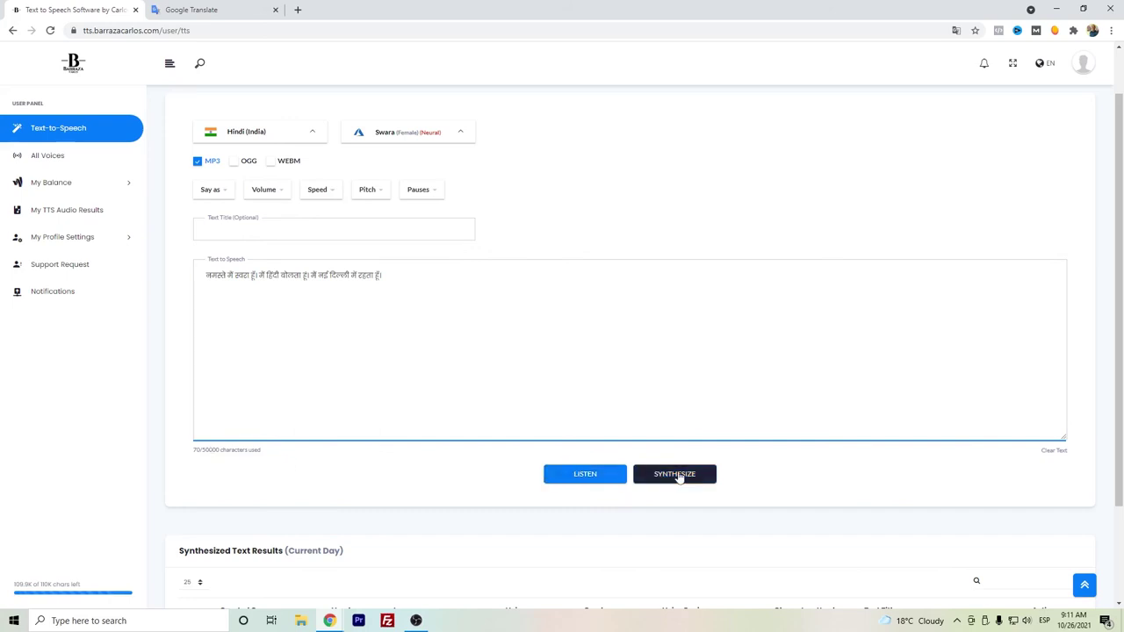
pyautogui.click(325, 349)
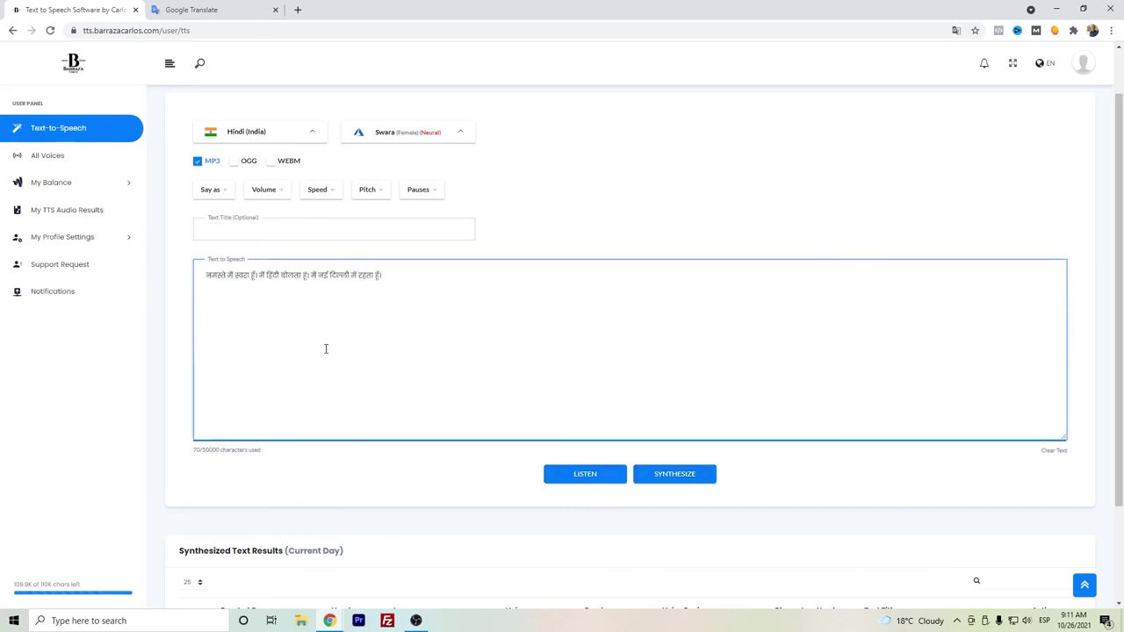
pyautogui.moveTo(403, 288); pyautogui.dragTo(159, 280)
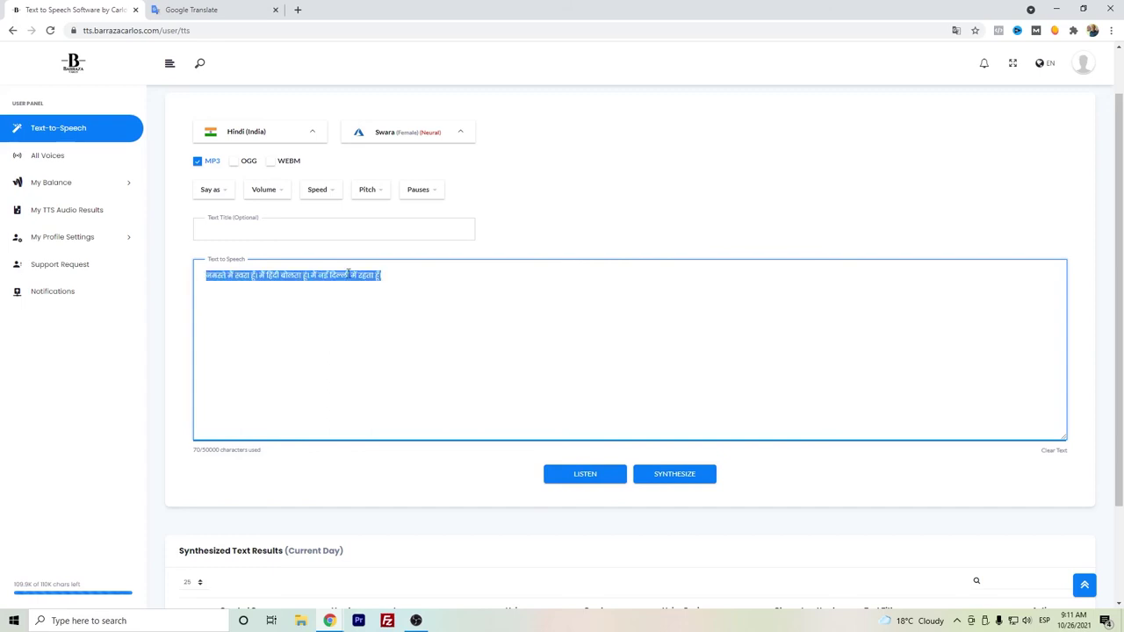
pyautogui.click(492, 292)
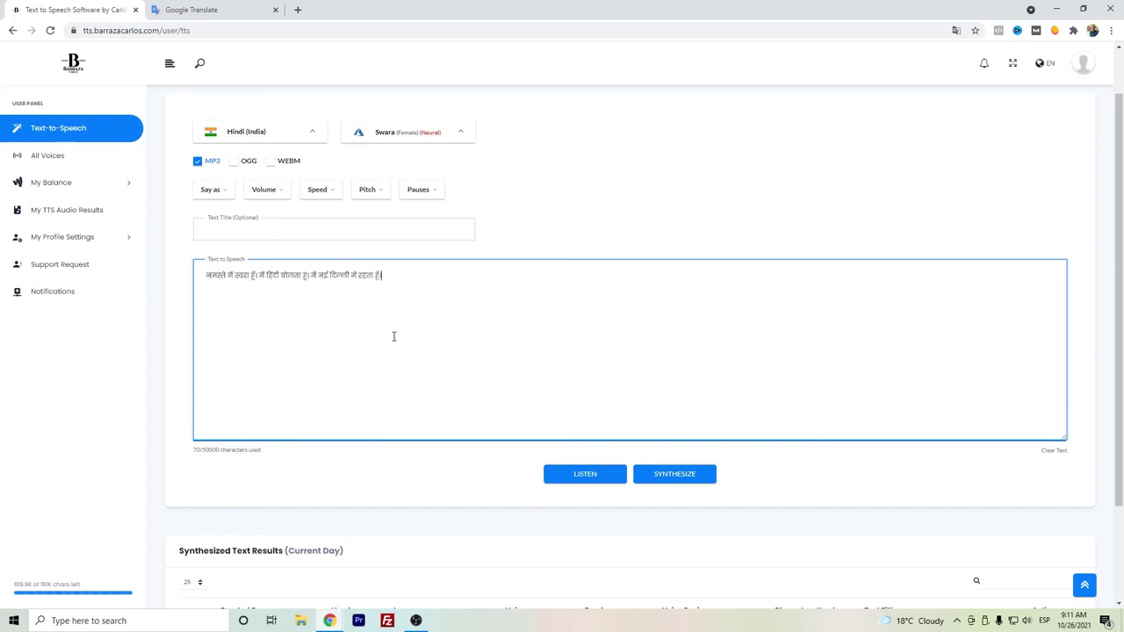
pyautogui.click(194, 453)
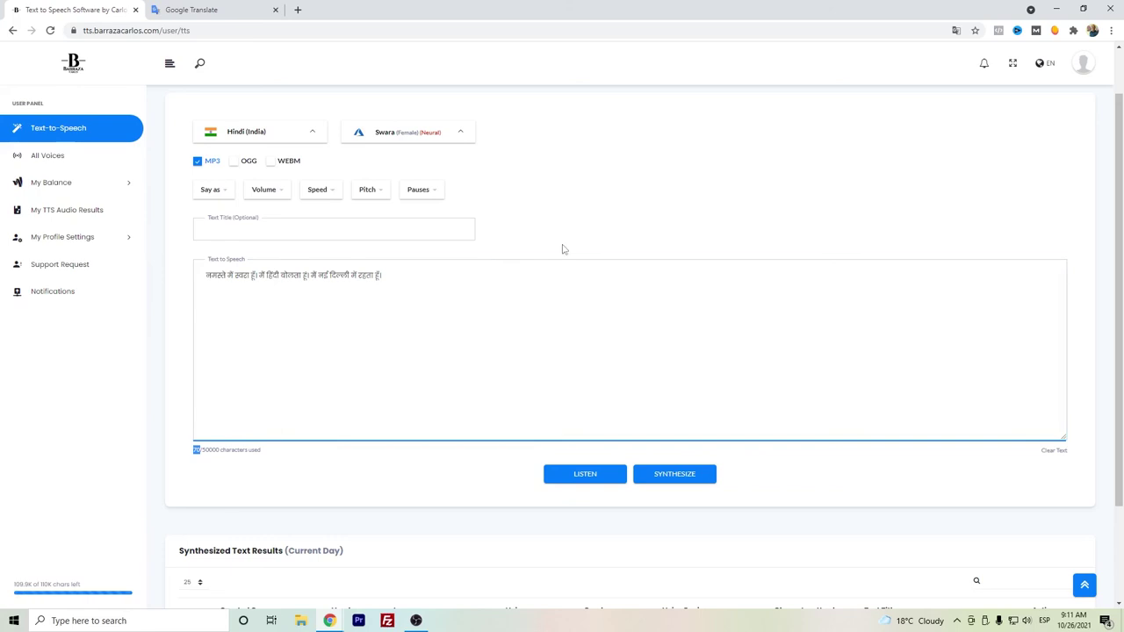
# Synthesize the Hindi text and open the details of the new Swara result.
pyautogui.click(659, 484)
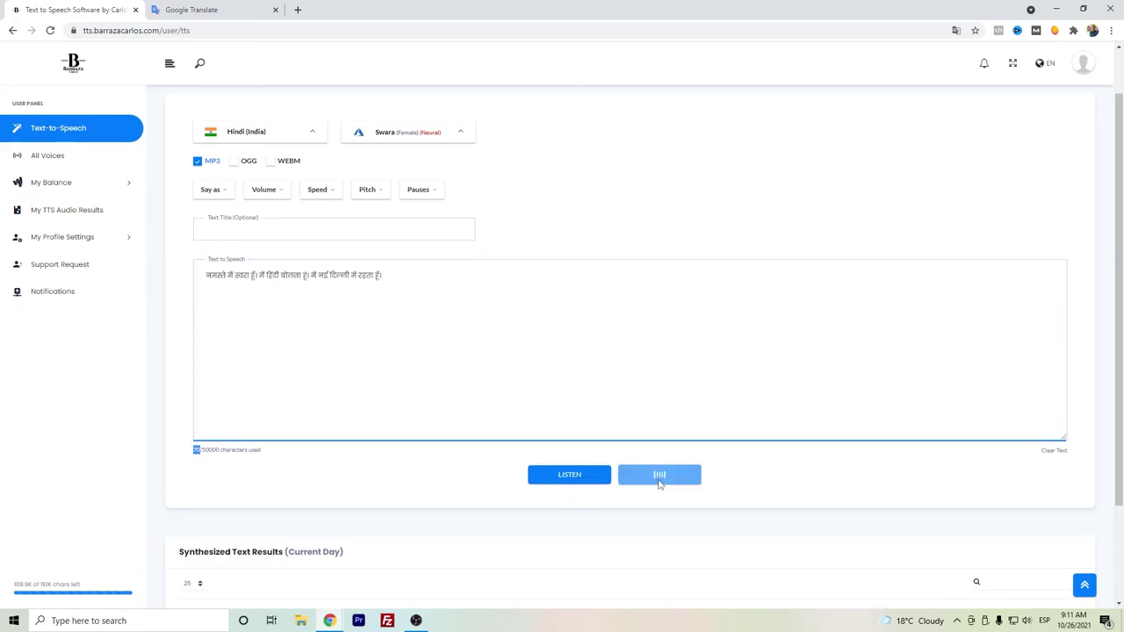
pyautogui.scroll(-2, 659, 485)
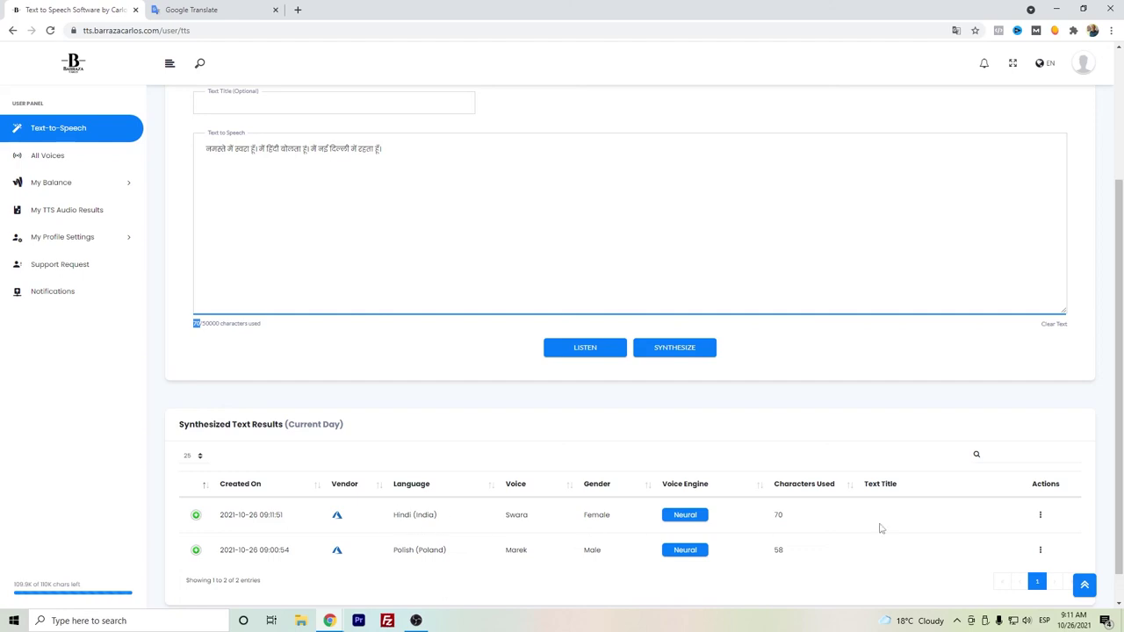
pyautogui.click(1041, 515)
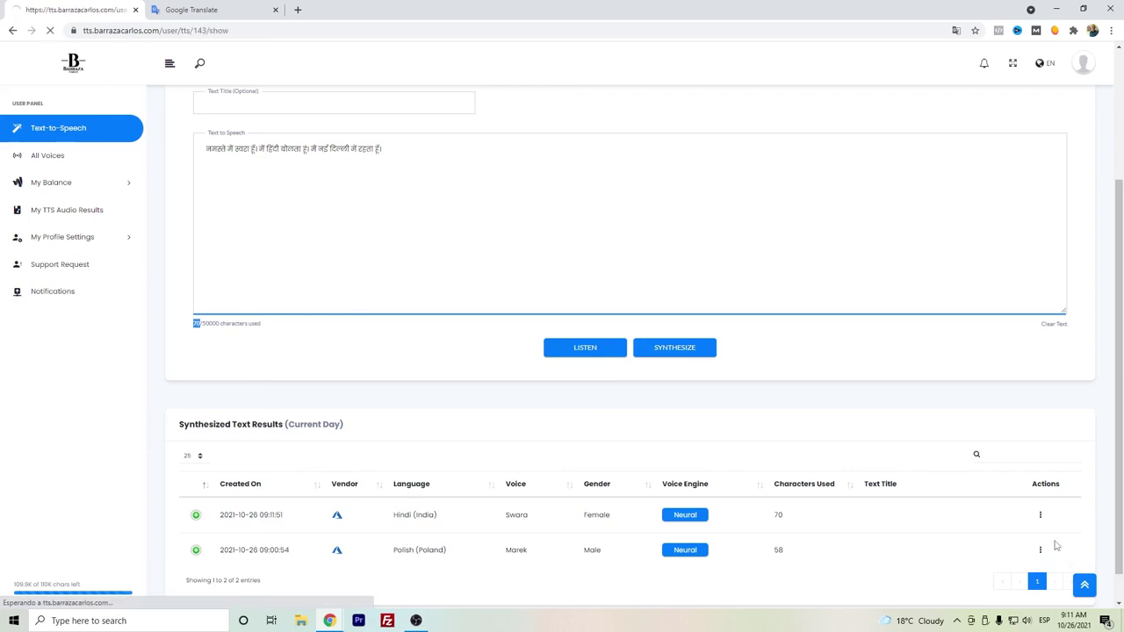
pyautogui.click(1056, 537)
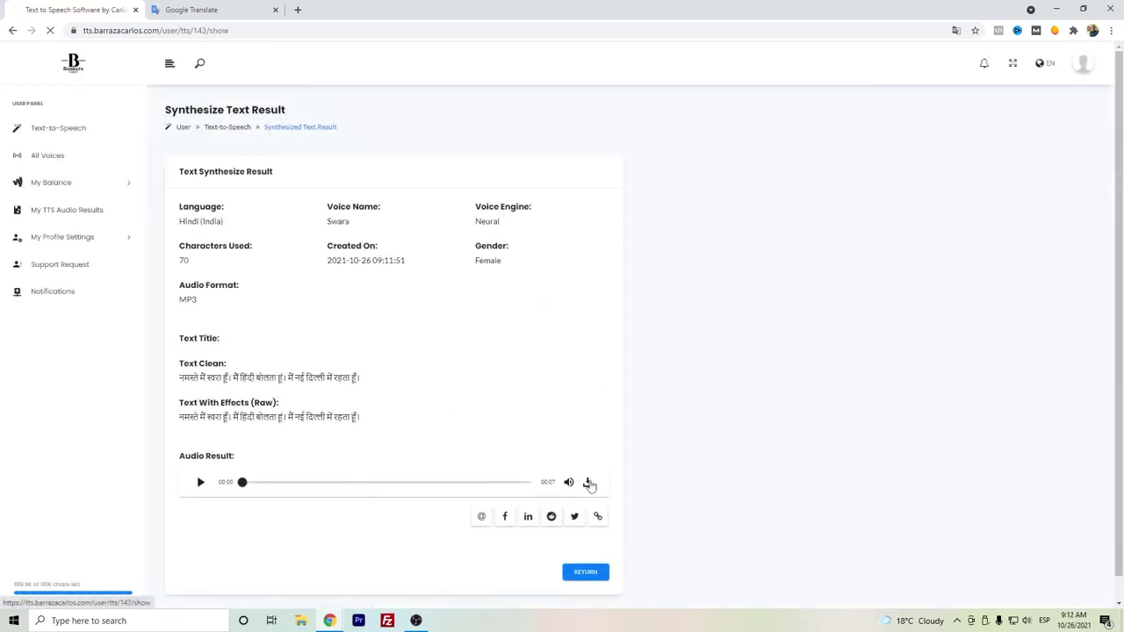
# Download the synthesized MP3, play it in Groove Music and close the player.
pyautogui.click(588, 483)
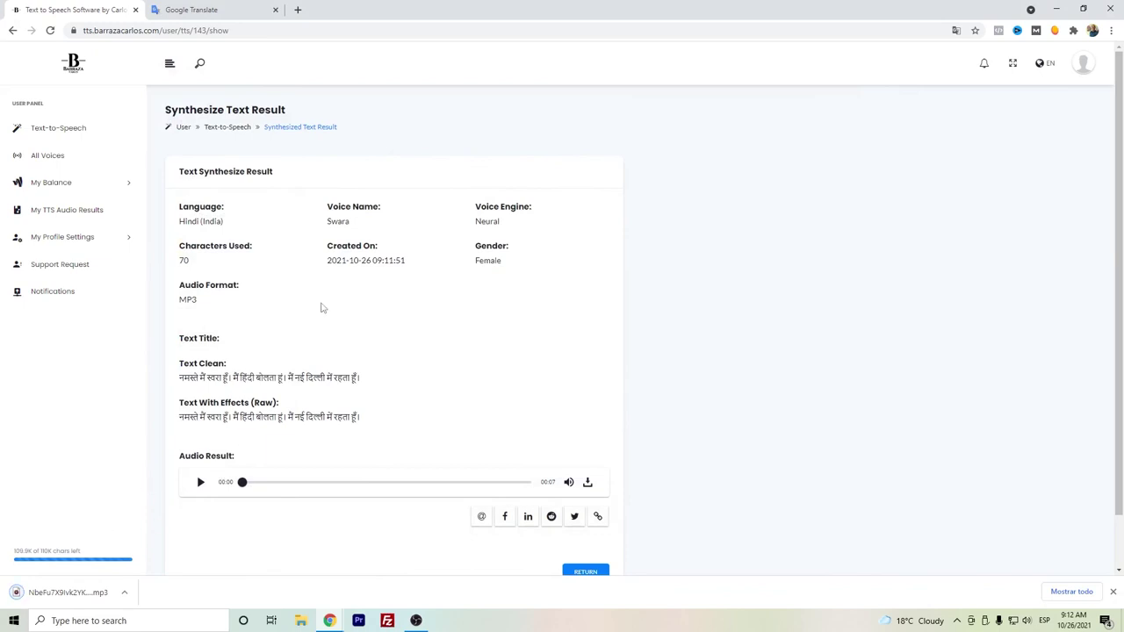
pyautogui.click(62, 592)
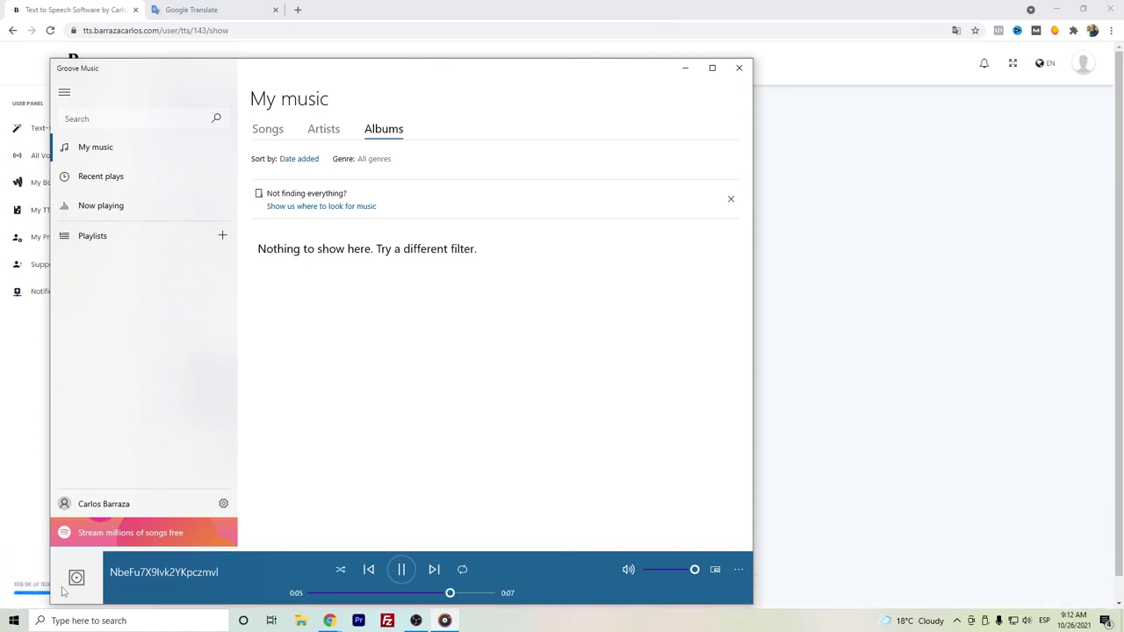
pyautogui.click(739, 68)
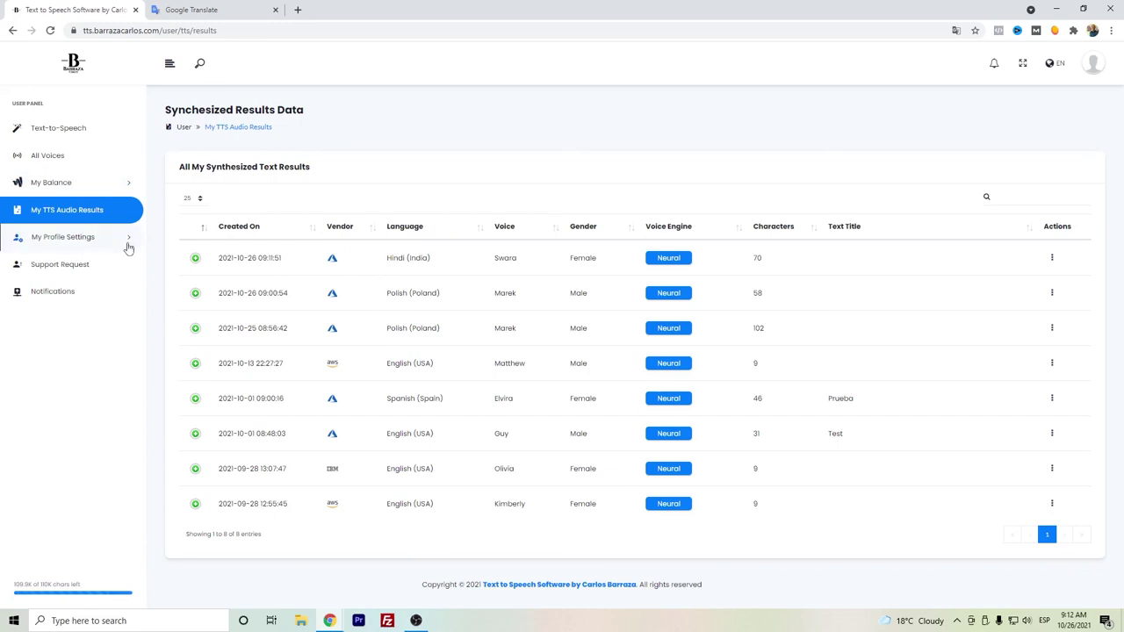
# Return from the audio results list to the text-to-speech site's home page.
pyautogui.click(82, 62)
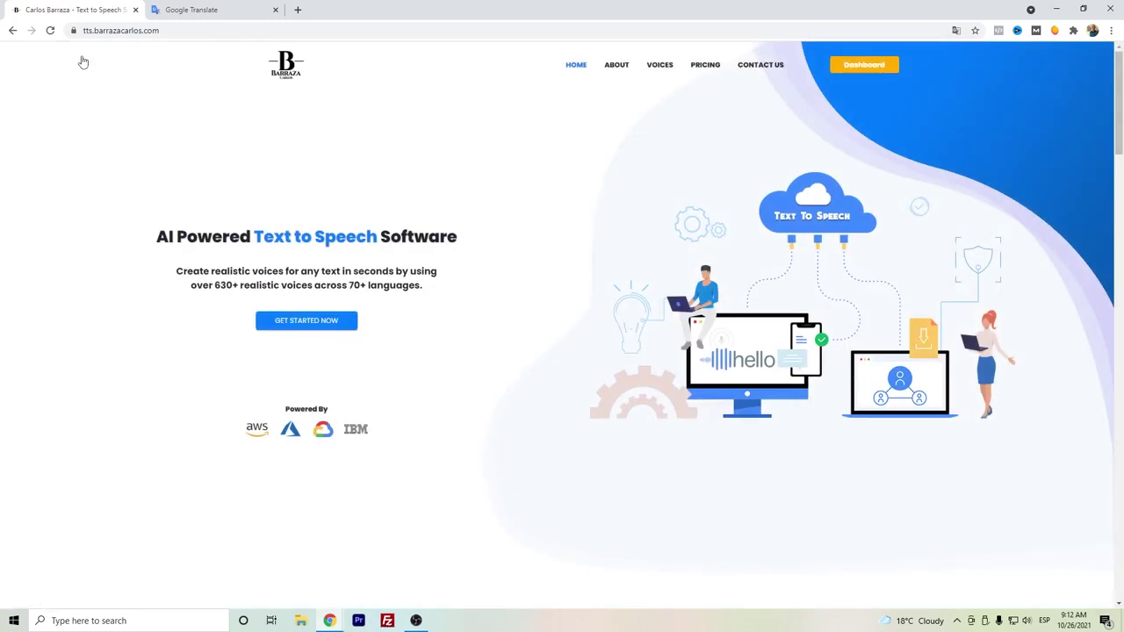